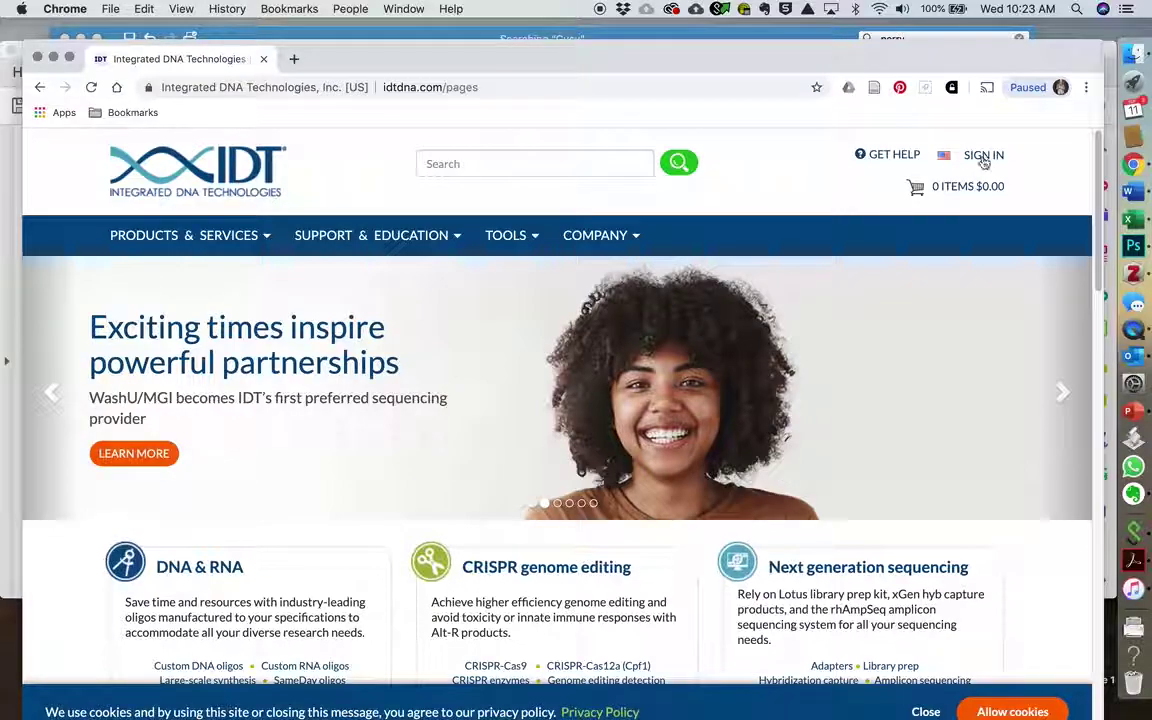
Step: Sign in to the IDT account with the account username and password
{"action": "left_click", "coordinate": [241, 363]}
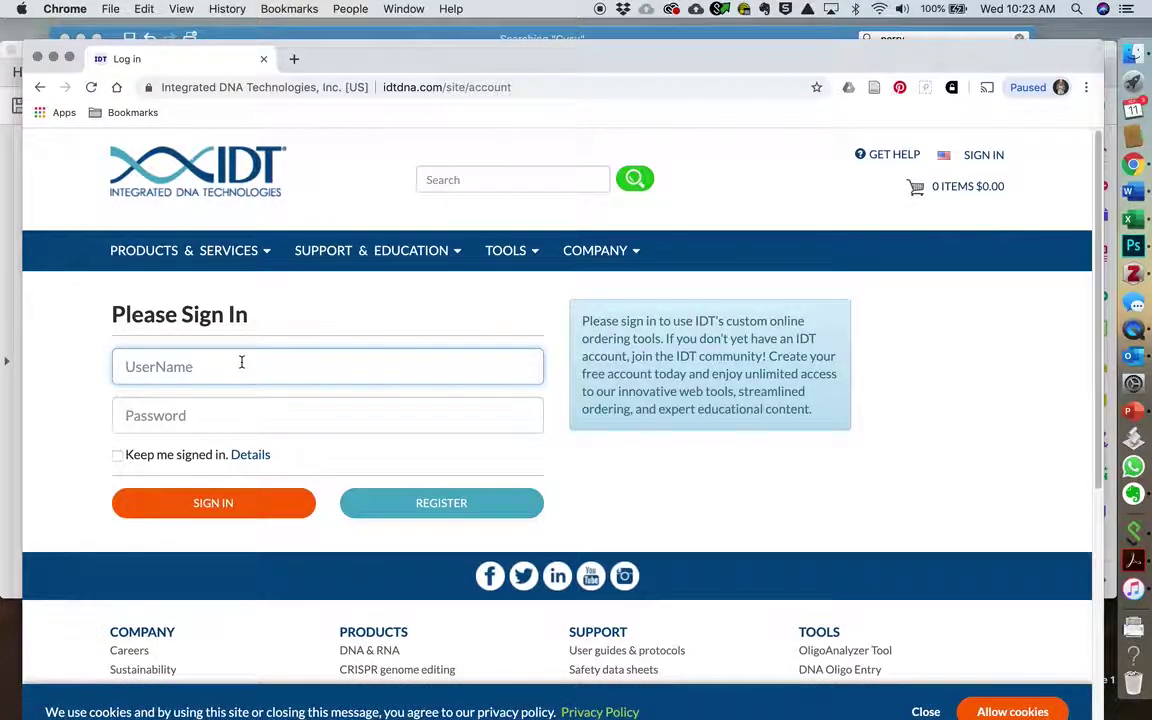
{"action": "type", "text": "taylorlabgvsu"}
{"action": "key", "text": "Tab"}
{"action": "type", "text": "*"}
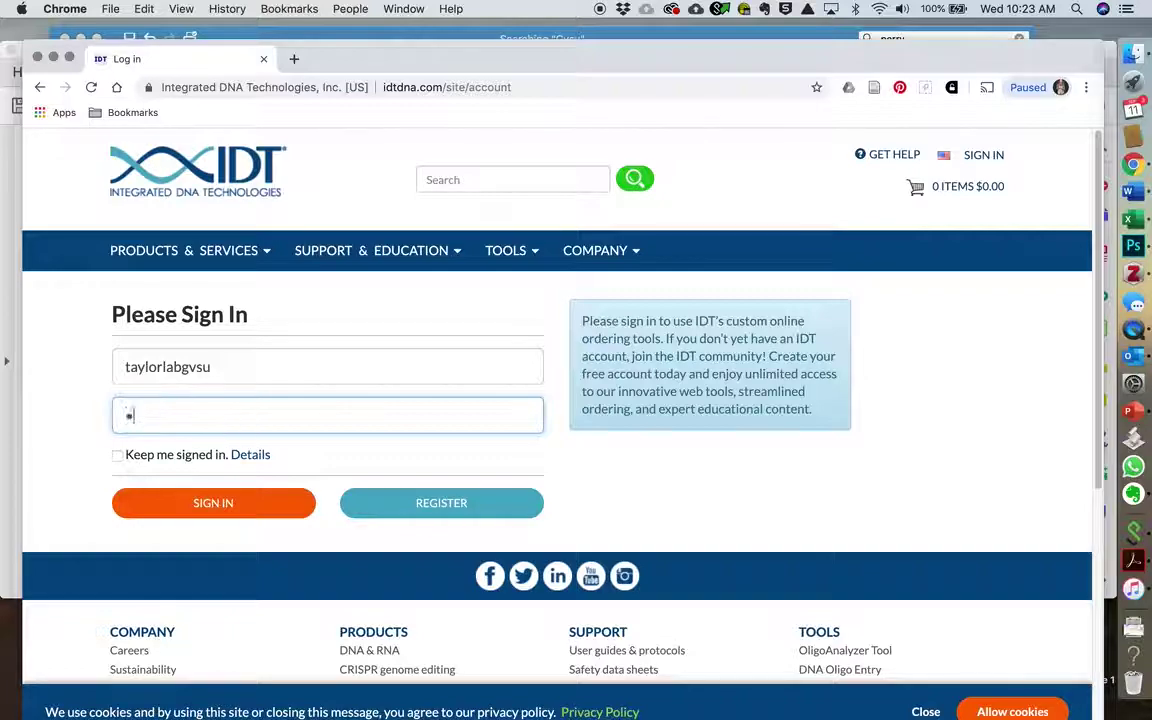
{"action": "type", "text": "*******"}
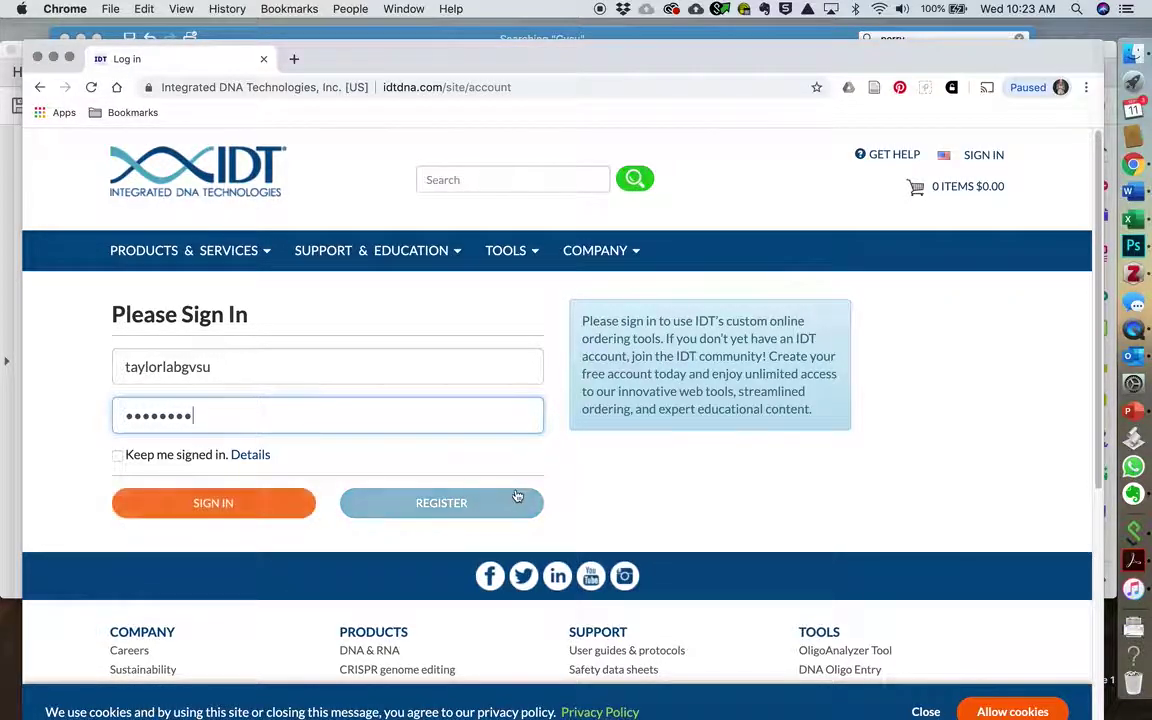
{"action": "left_click", "coordinate": [240, 506]}
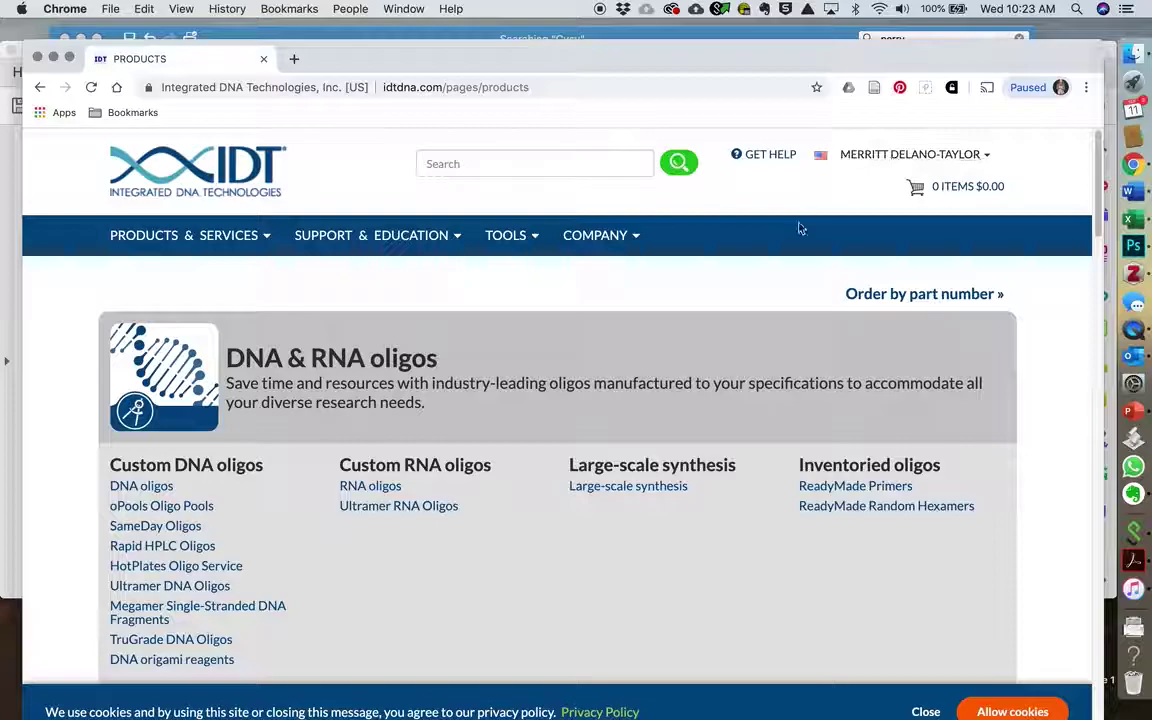
Step: Check the account dropdown, then scroll the Products page to Genes & gene fragments
{"action": "left_click", "coordinate": [987, 155]}
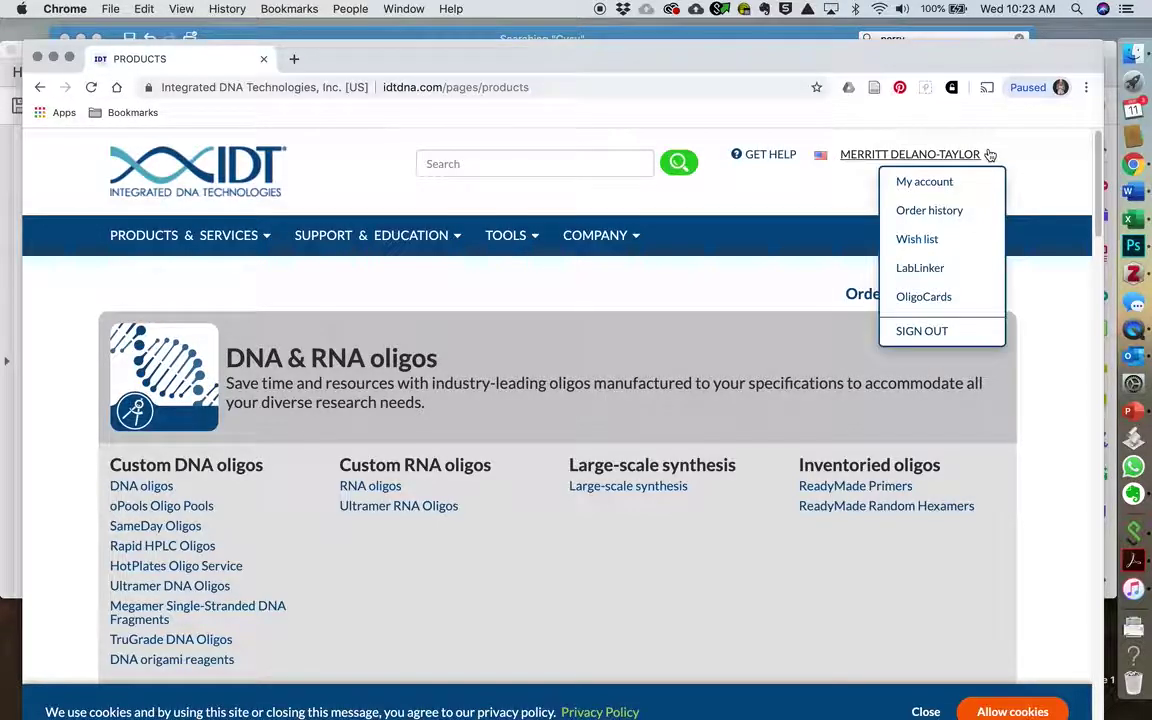
{"action": "left_click", "coordinate": [763, 290]}
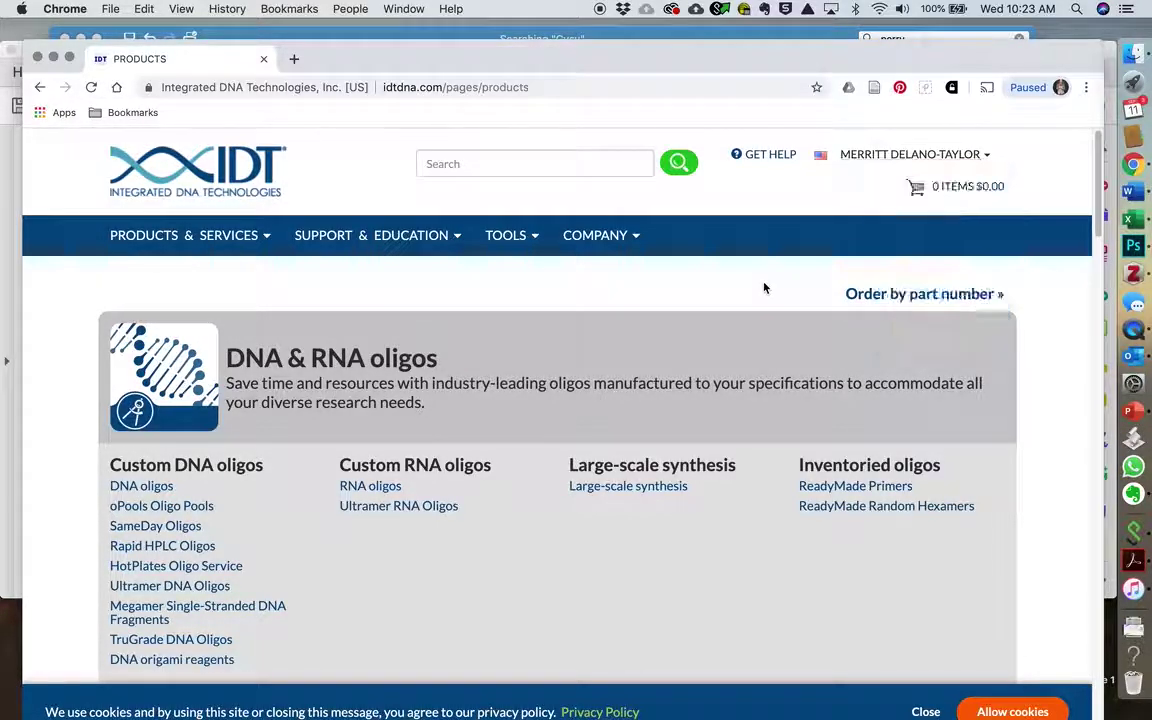
{"action": "scroll", "coordinate": [482, 415], "scroll_direction": "down", "scroll_amount": 6}
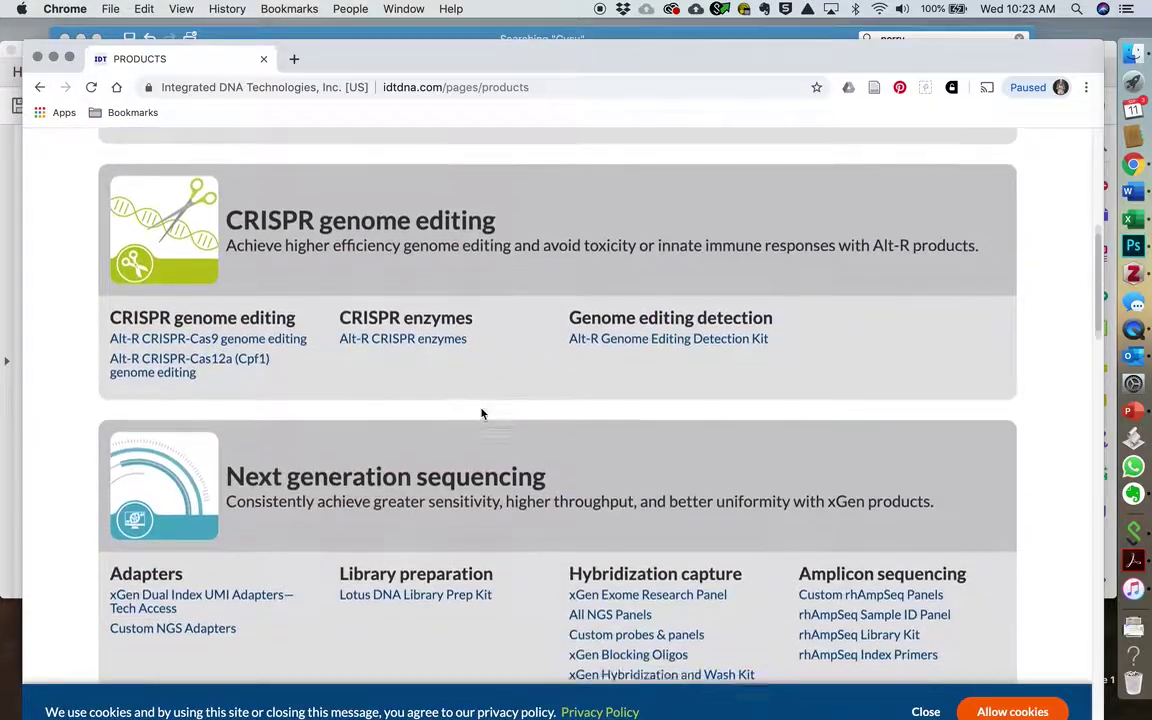
{"action": "scroll", "coordinate": [482, 413], "scroll_direction": "down", "scroll_amount": 7}
{"action": "scroll", "coordinate": [480, 408], "scroll_direction": "up", "scroll_amount": 8}
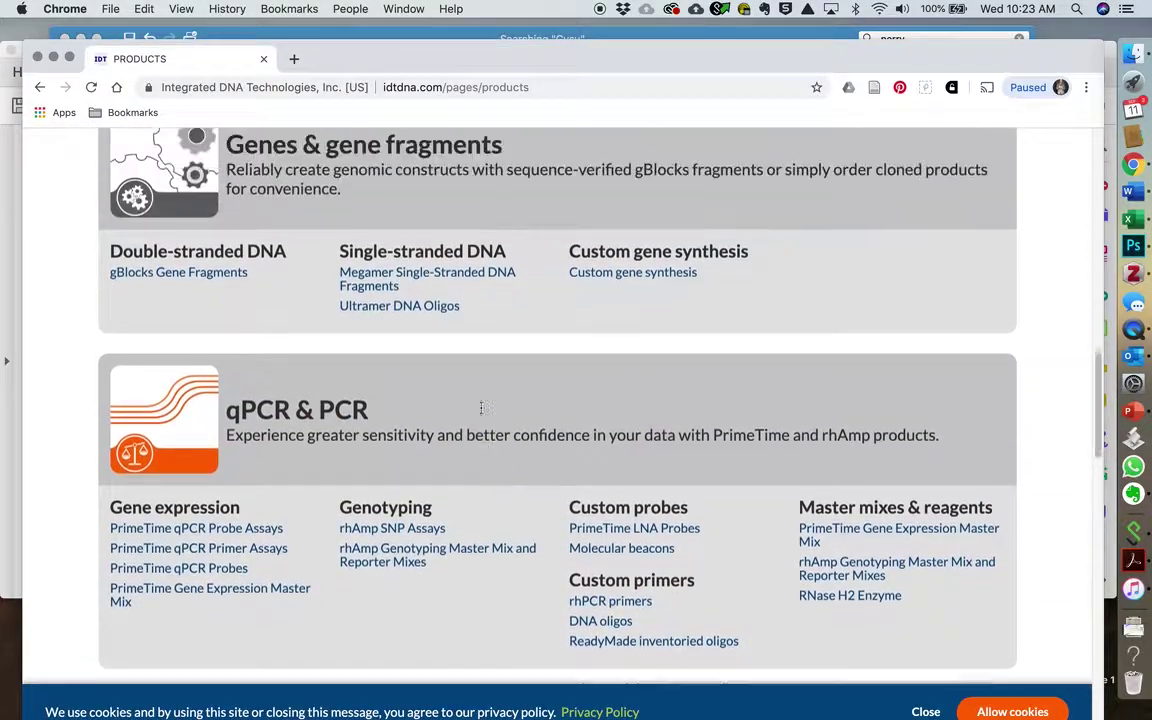
{"action": "scroll", "coordinate": [480, 408], "scroll_direction": "up", "scroll_amount": 6}
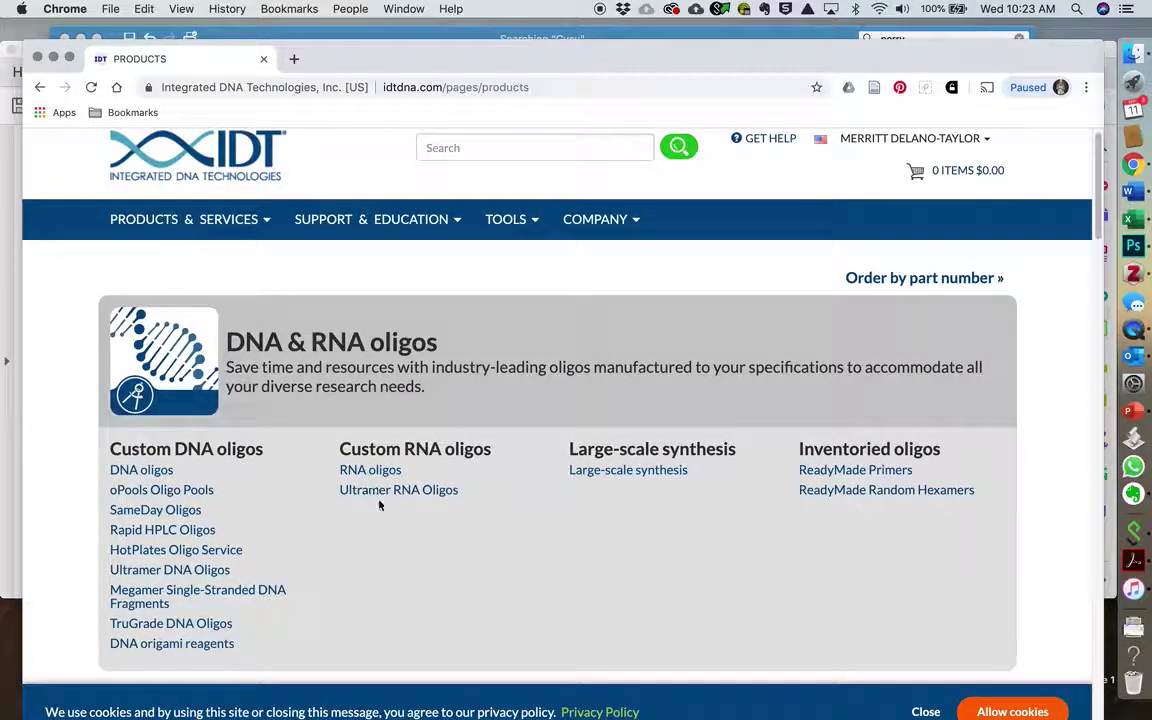
{"action": "scroll", "coordinate": [379, 505], "scroll_direction": "down", "scroll_amount": 10}
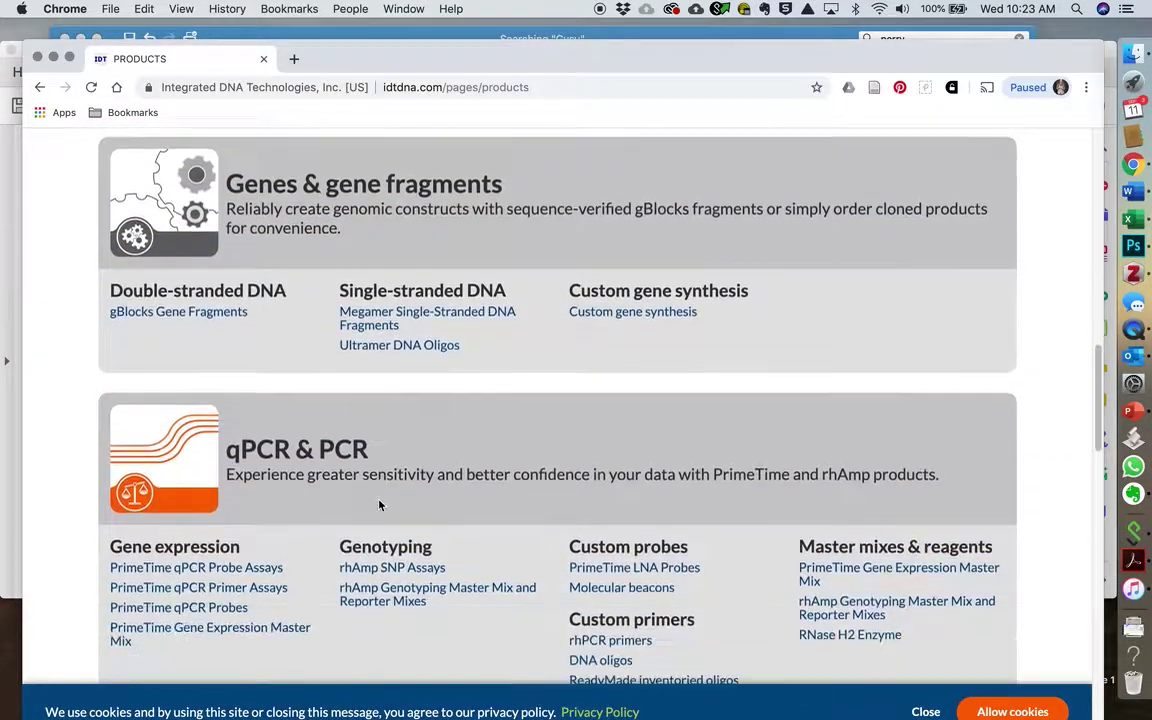
{"action": "scroll", "coordinate": [379, 505], "scroll_direction": "up", "scroll_amount": 2}
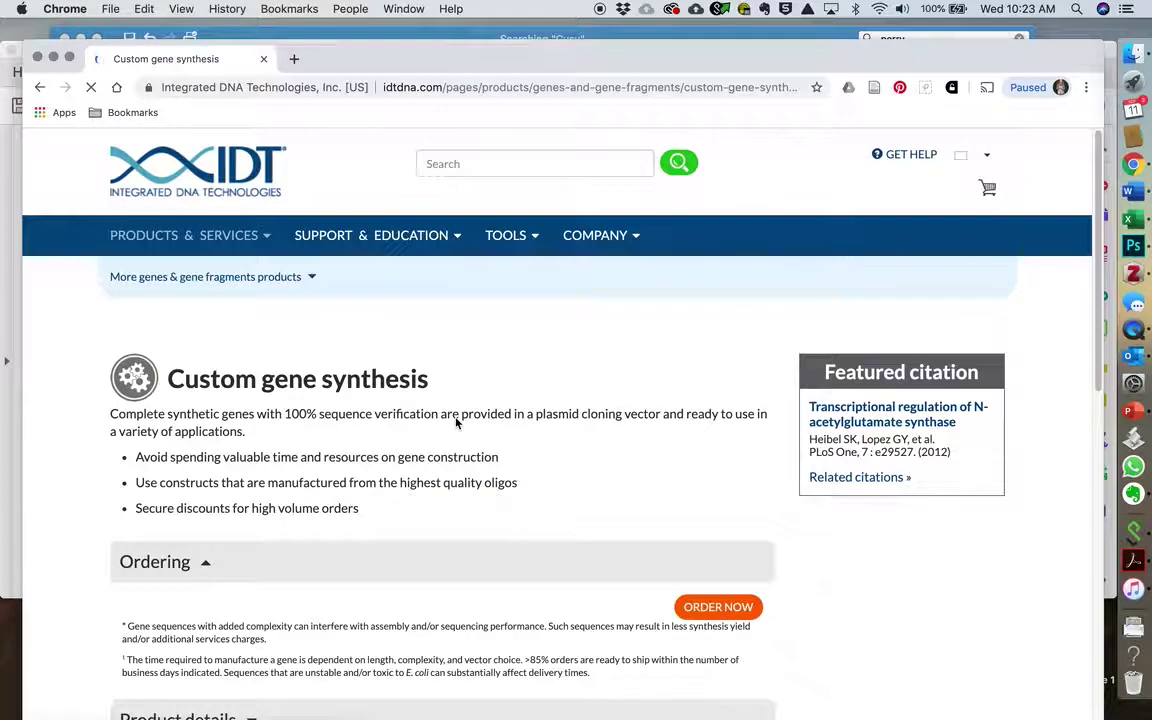
Step: Review Custom gene synthesis pricing and the cloning vector table in Product details, then order
{"action": "scroll", "coordinate": [456, 423], "scroll_direction": "down", "scroll_amount": 4}
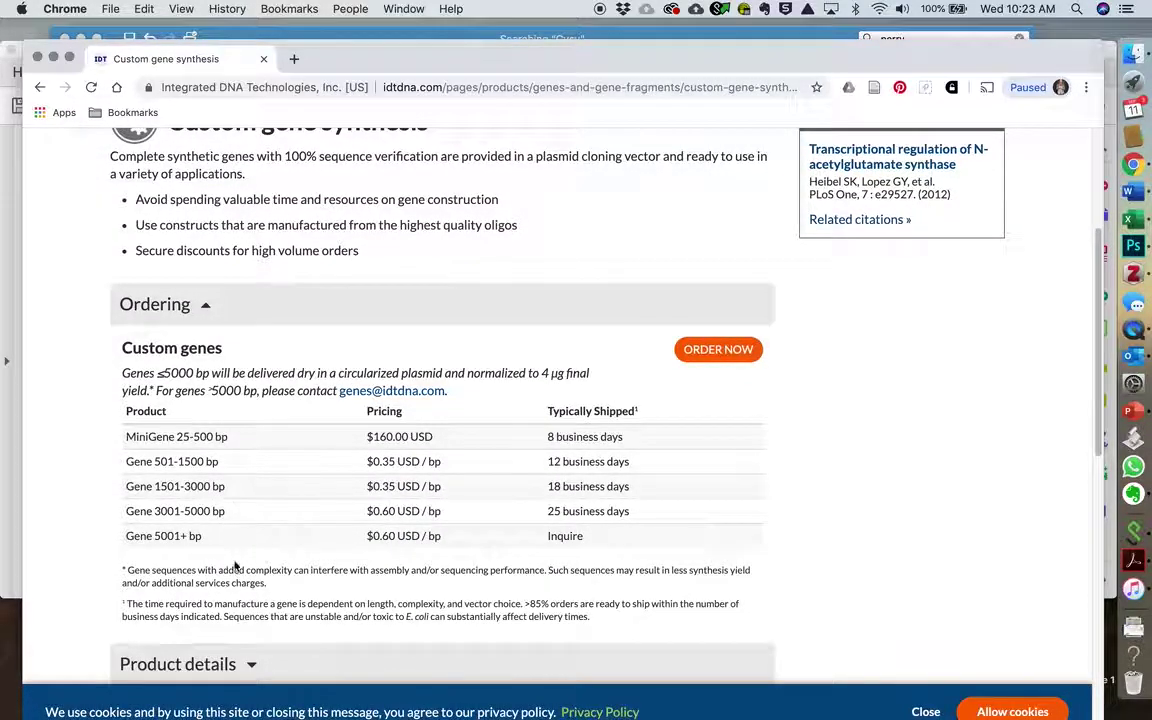
{"action": "scroll", "coordinate": [283, 512], "scroll_direction": "down", "scroll_amount": 5}
{"action": "scroll", "coordinate": [286, 511], "scroll_direction": "up", "scroll_amount": 2}
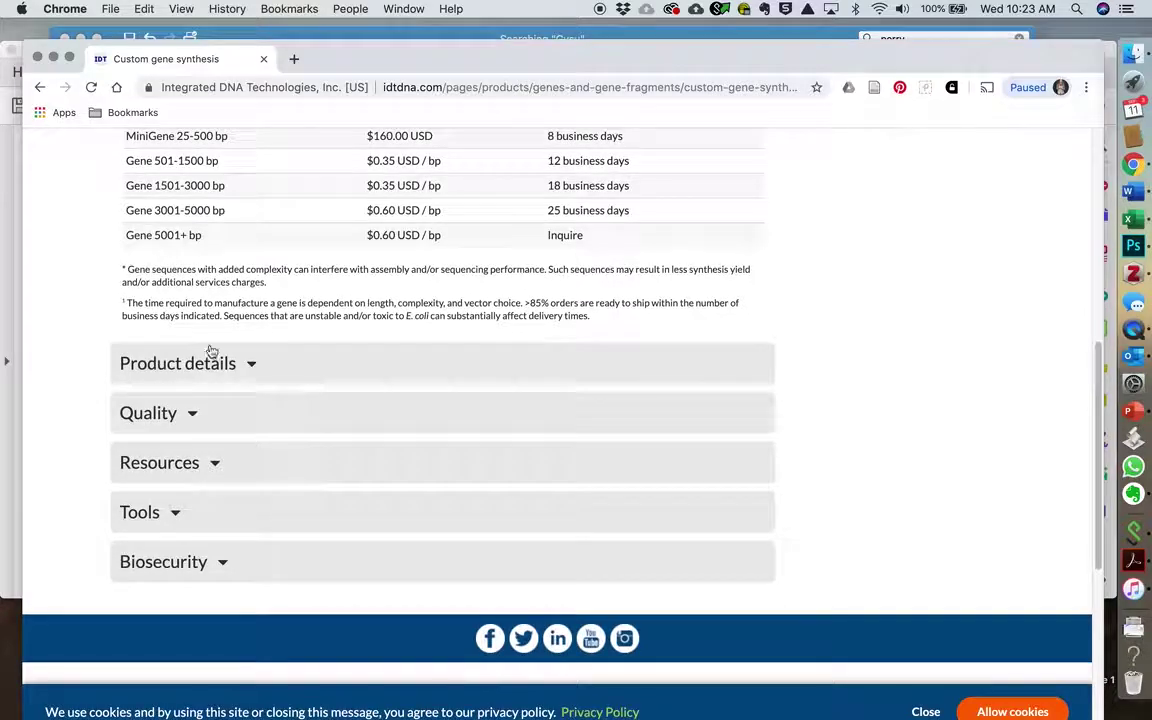
{"action": "left_click", "coordinate": [201, 379]}
{"action": "scroll", "coordinate": [242, 644], "scroll_direction": "down", "scroll_amount": 9}
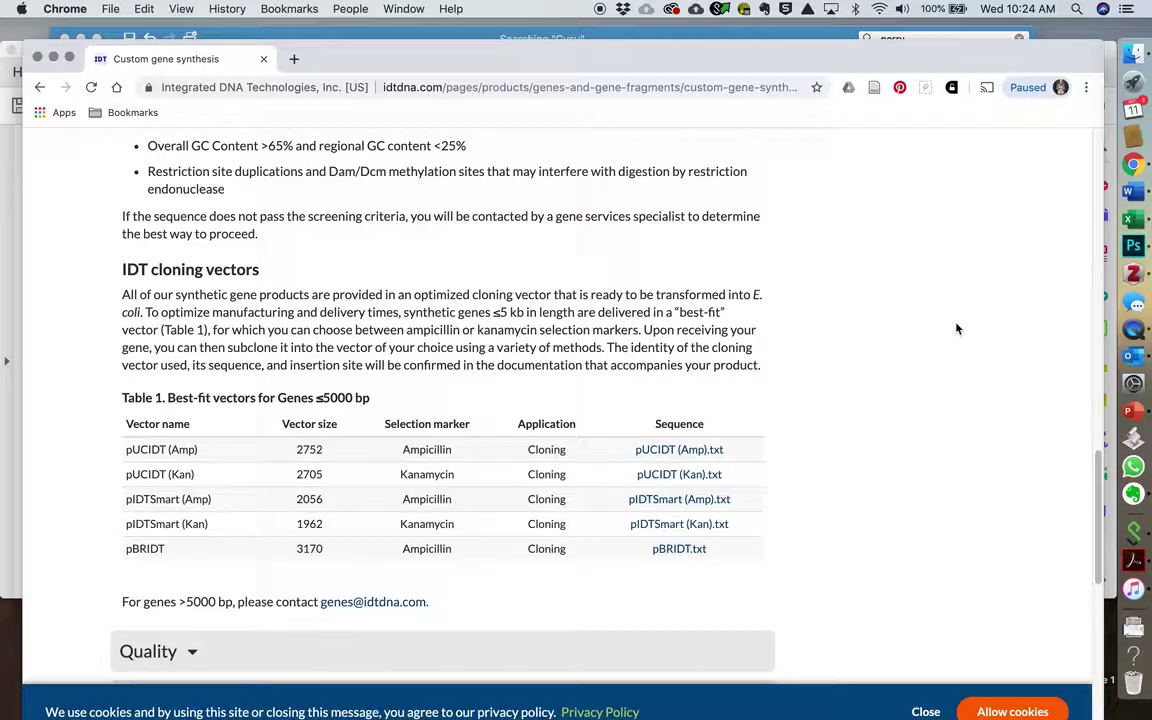
{"action": "scroll", "coordinate": [957, 328], "scroll_direction": "up", "scroll_amount": 15}
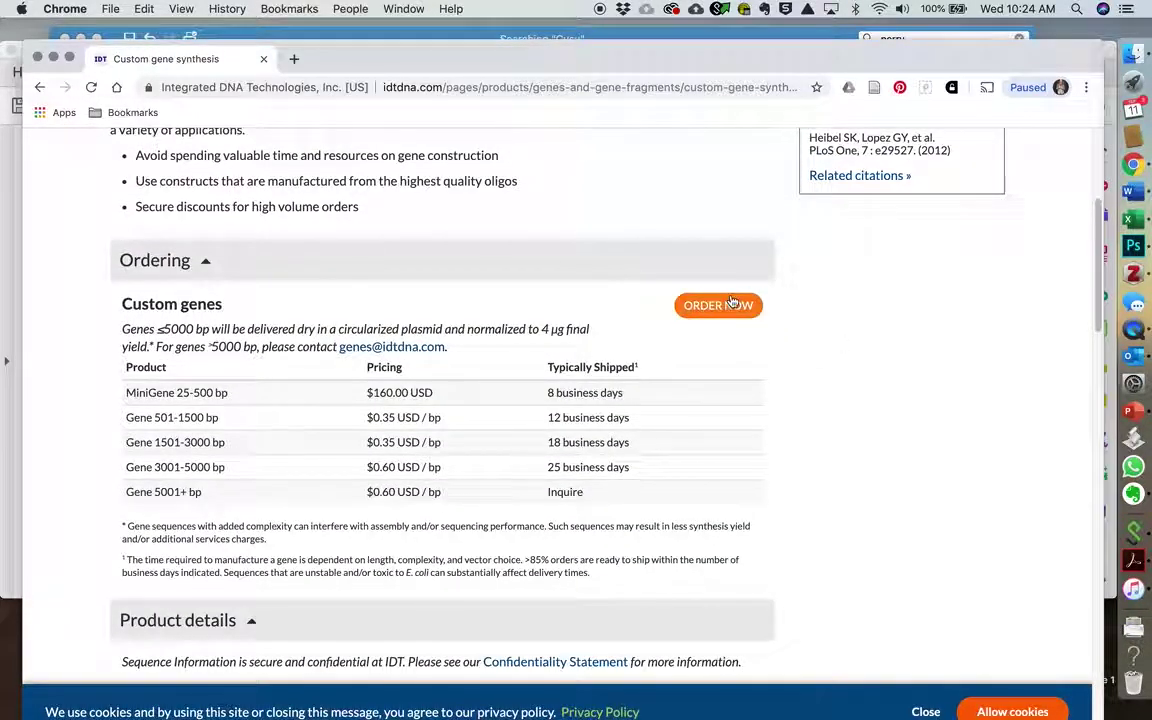
{"action": "left_click", "coordinate": [731, 303]}
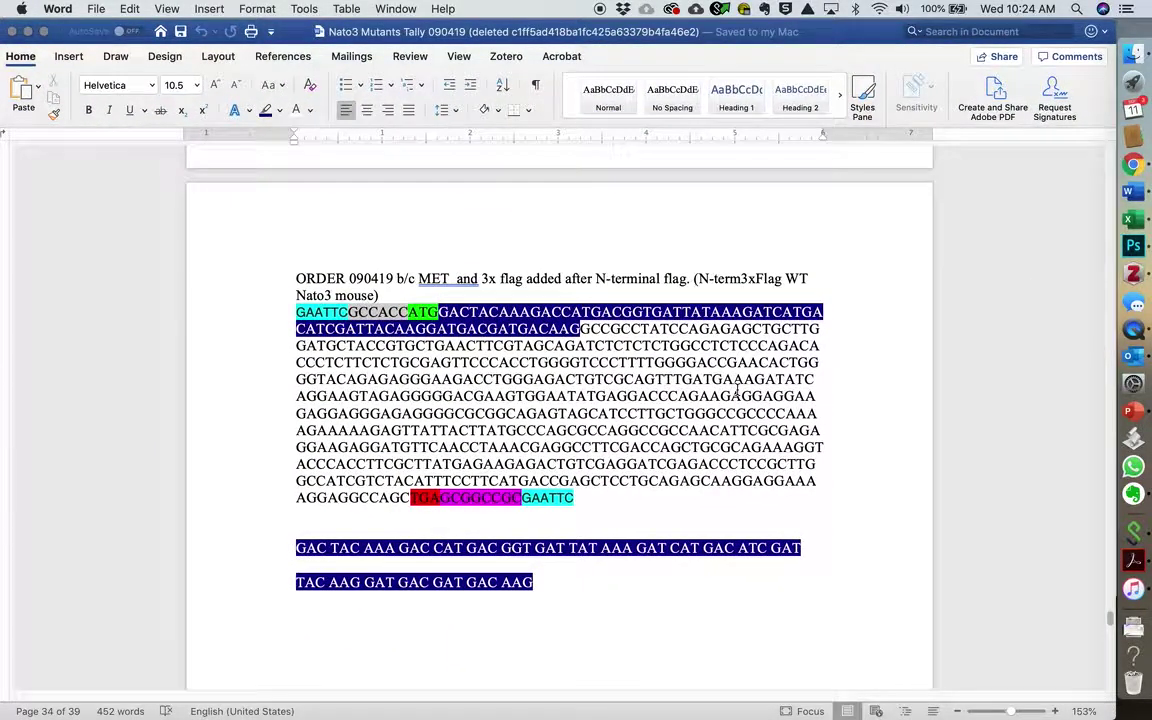
Step: Select the REORDER N-termFlag WT Nato3 mouse sequence in Word and move the window down
{"action": "scroll", "coordinate": [737, 392], "scroll_direction": "up", "scroll_amount": 15}
{"action": "scroll", "coordinate": [737, 392], "scroll_direction": "up", "scroll_amount": 20}
{"action": "scroll", "coordinate": [737, 392], "scroll_direction": "down", "scroll_amount": 10}
{"action": "scroll", "coordinate": [737, 390], "scroll_direction": "down", "scroll_amount": 10}
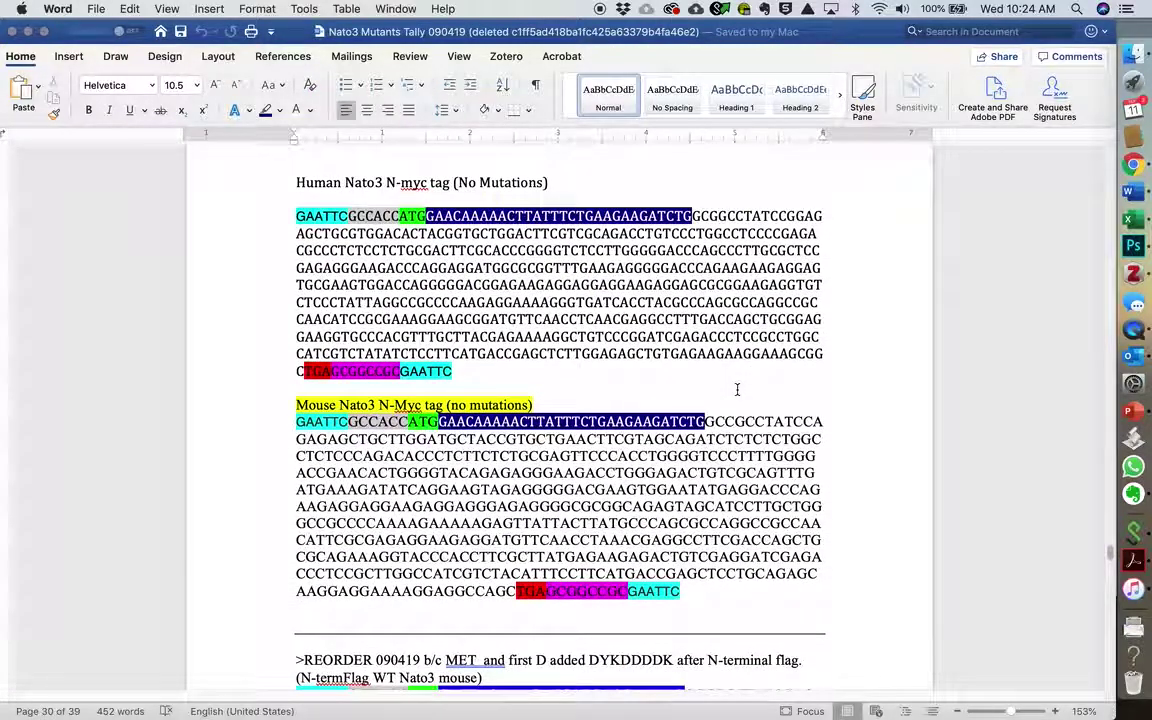
{"action": "scroll", "coordinate": [737, 390], "scroll_direction": "down", "scroll_amount": 1}
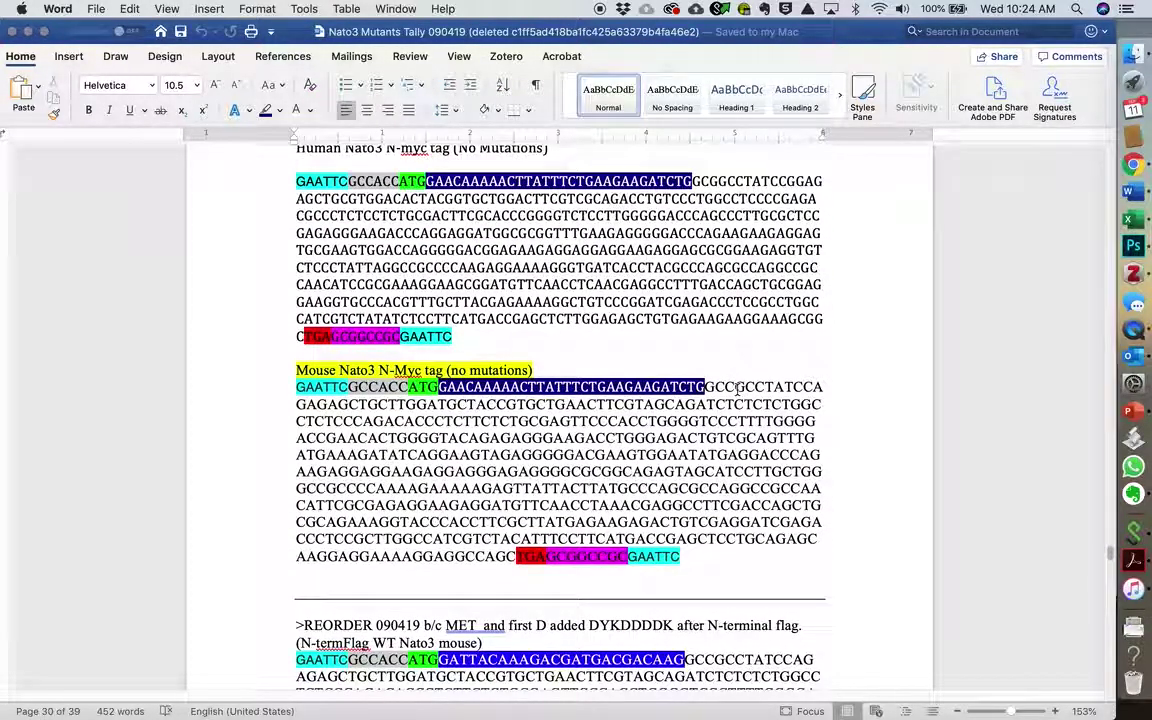
{"action": "scroll", "coordinate": [737, 390], "scroll_direction": "down", "scroll_amount": 5}
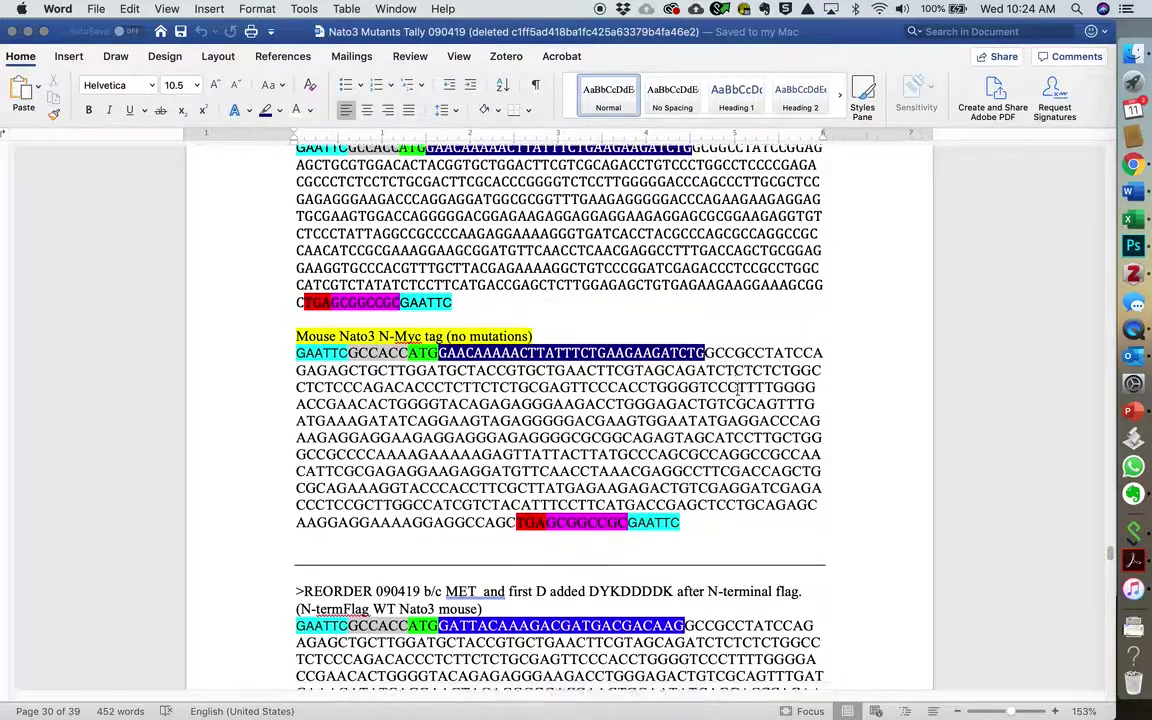
{"action": "scroll", "coordinate": [737, 390], "scroll_direction": "down", "scroll_amount": 2}
{"action": "scroll", "coordinate": [737, 390], "scroll_direction": "up", "scroll_amount": 3}
{"action": "scroll", "coordinate": [737, 390], "scroll_direction": "down", "scroll_amount": 12}
{"action": "scroll", "coordinate": [737, 389], "scroll_direction": "up", "scroll_amount": 4}
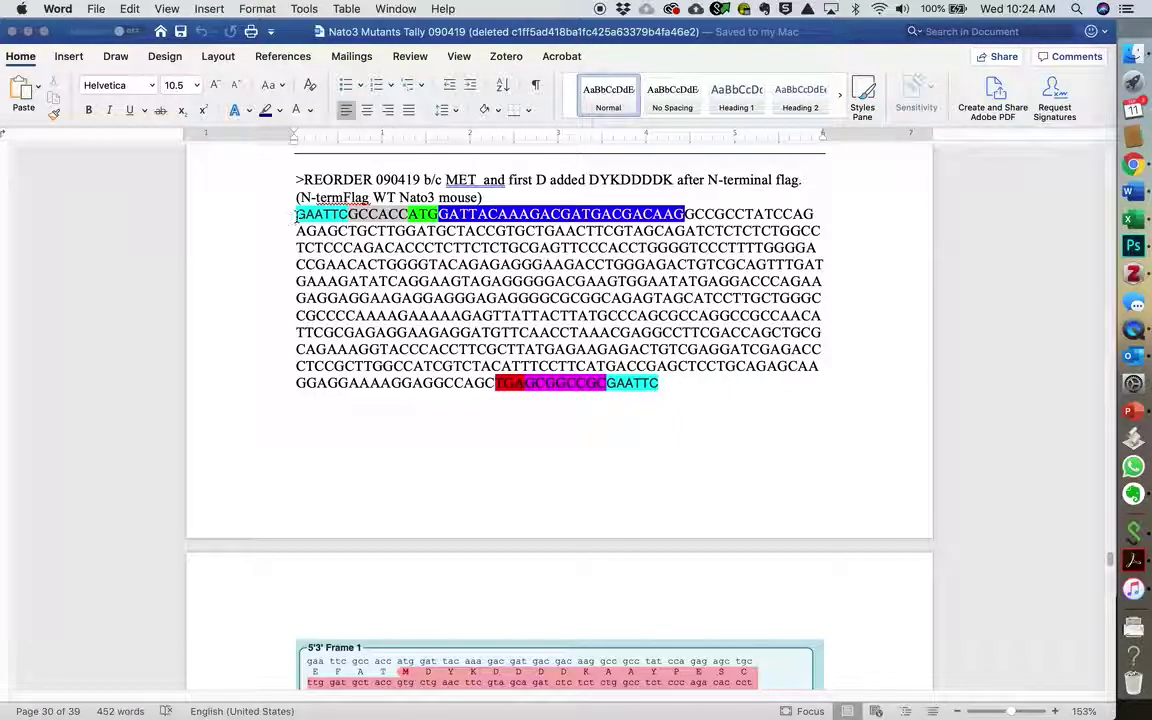
{"action": "left_click_drag", "start_coordinate": [297, 215], "coordinate": [662, 381]}
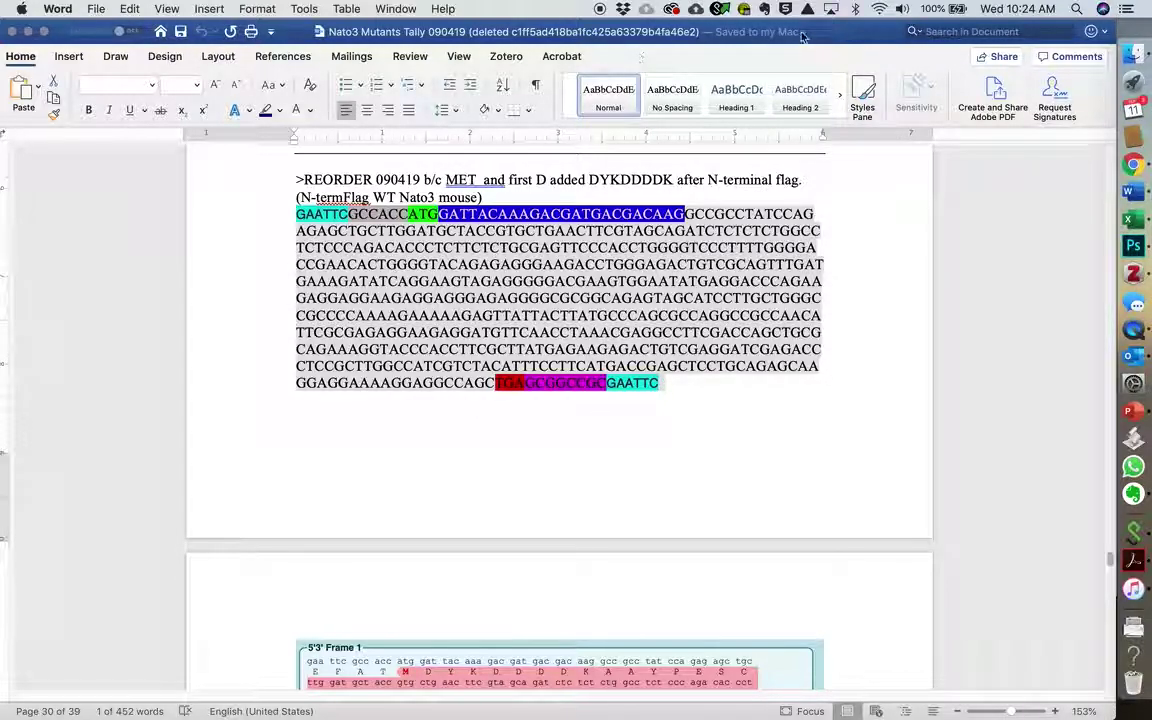
{"action": "left_click_drag", "start_coordinate": [803, 40], "coordinate": [750, 601]}
Step: Paste the 557-base sequence into entry #1's Sequence box and screen it
{"action": "left_click", "coordinate": [505, 320]}
{"action": "left_click", "coordinate": [293, 474]}
{"action": "key", "text": "super+v"}
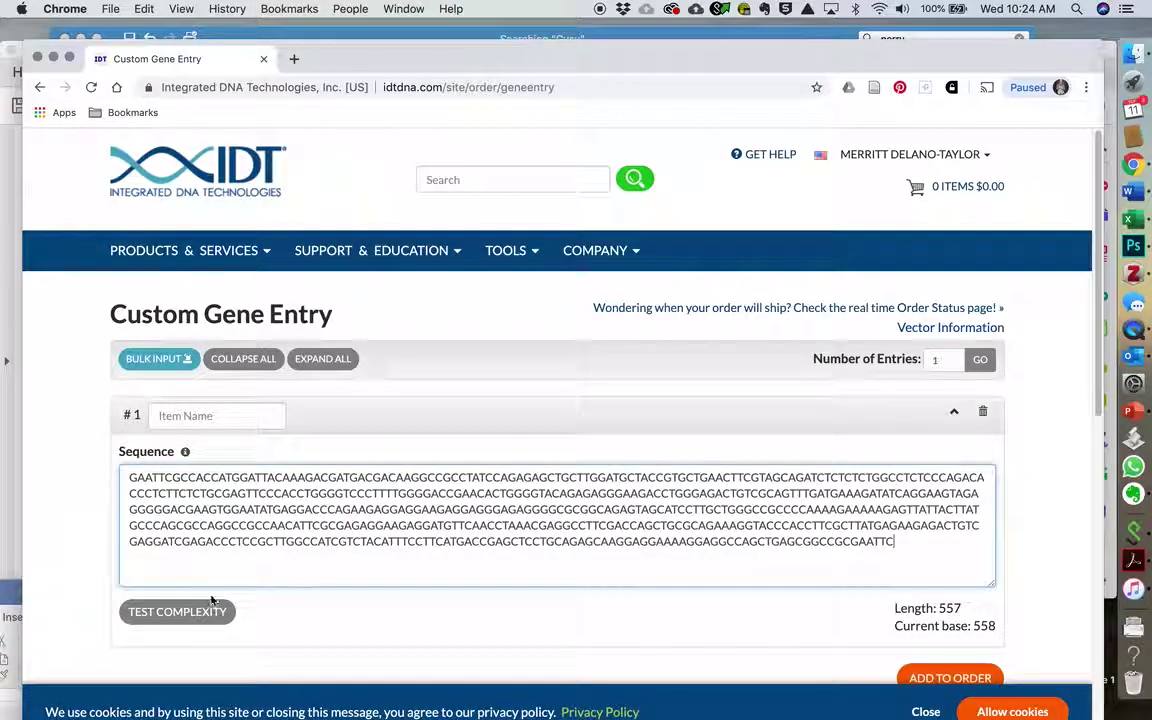
{"action": "scroll", "coordinate": [384, 560], "scroll_direction": "down", "scroll_amount": 2}
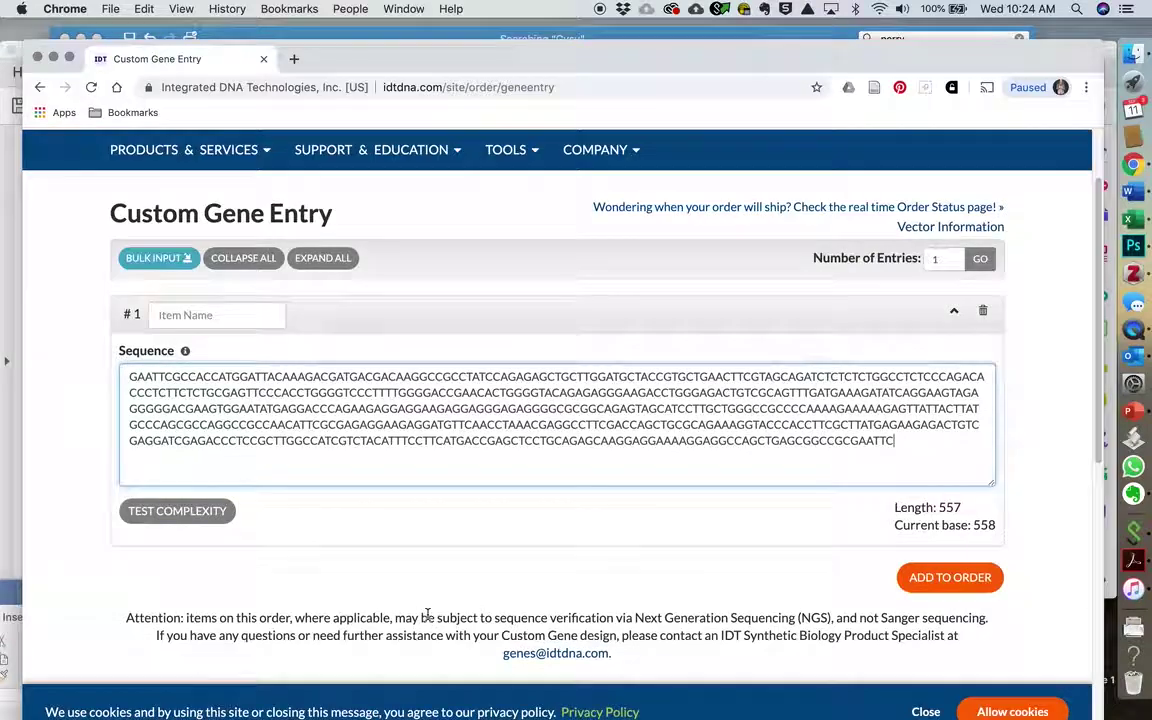
{"action": "left_click", "coordinate": [180, 512]}
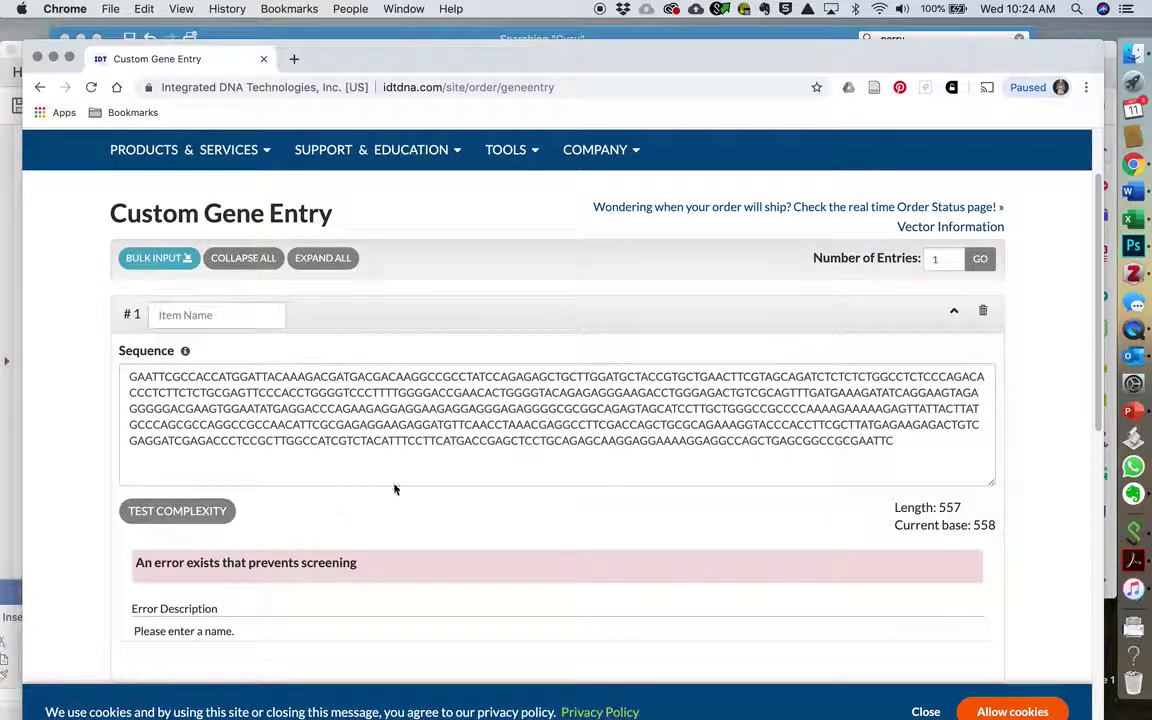
Step: Check the name-required error, focus Item Name, and return to the Word sequence notes
{"action": "left_click", "coordinate": [898, 464]}
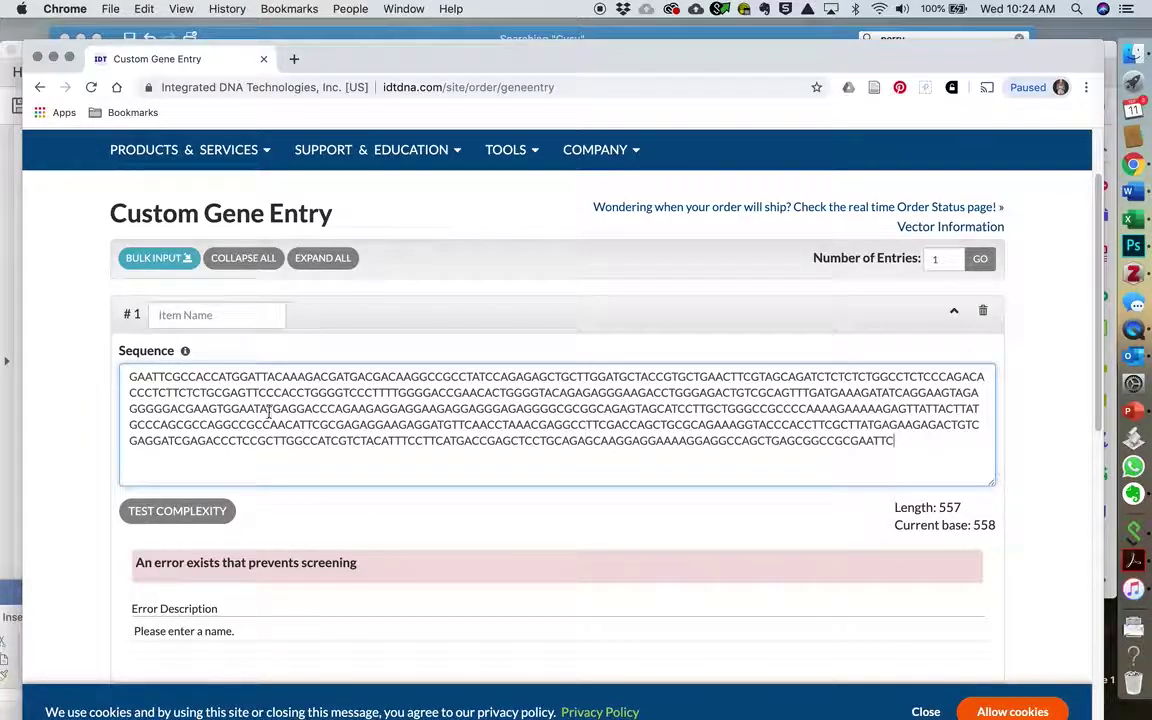
{"action": "scroll", "coordinate": [362, 542], "scroll_direction": "down", "scroll_amount": 3}
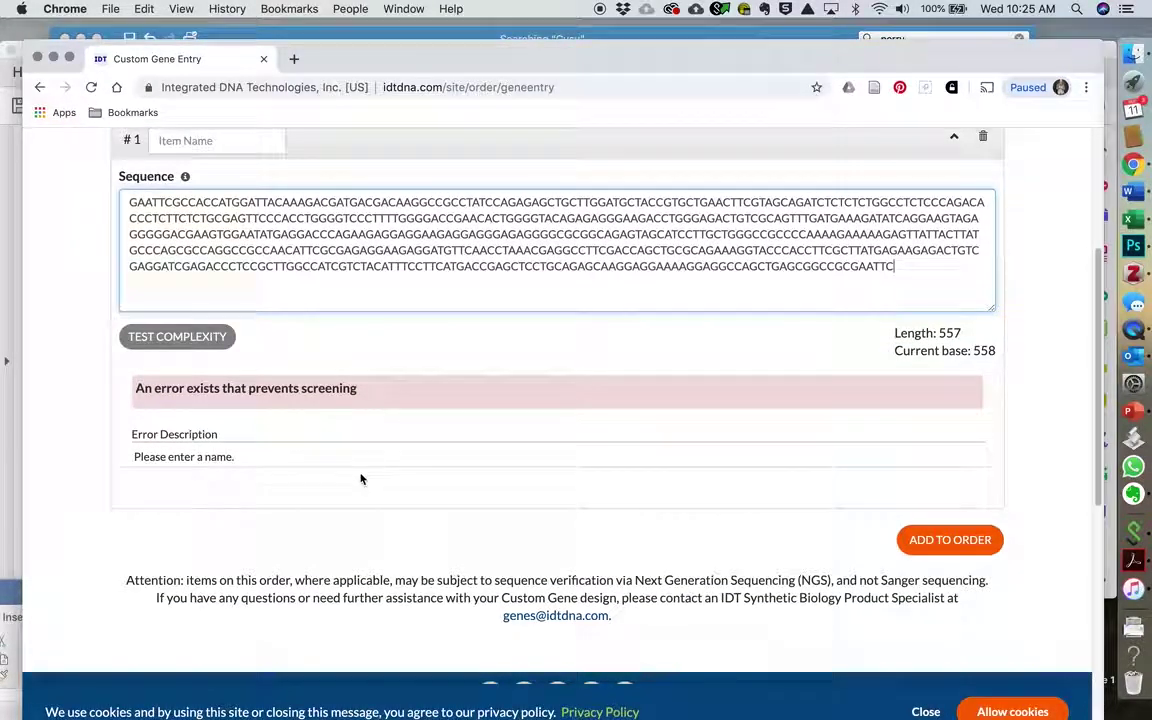
{"action": "left_click", "coordinate": [300, 455]}
{"action": "scroll", "coordinate": [321, 386], "scroll_direction": "up", "scroll_amount": 5}
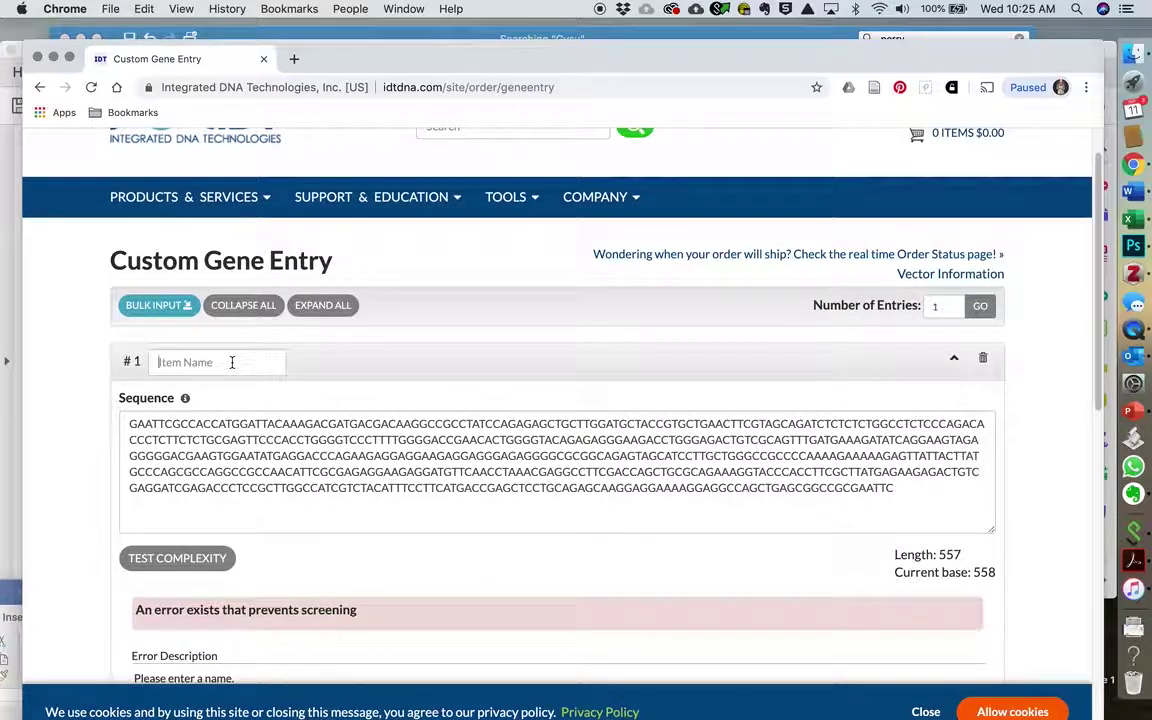
{"action": "left_click", "coordinate": [232, 362]}
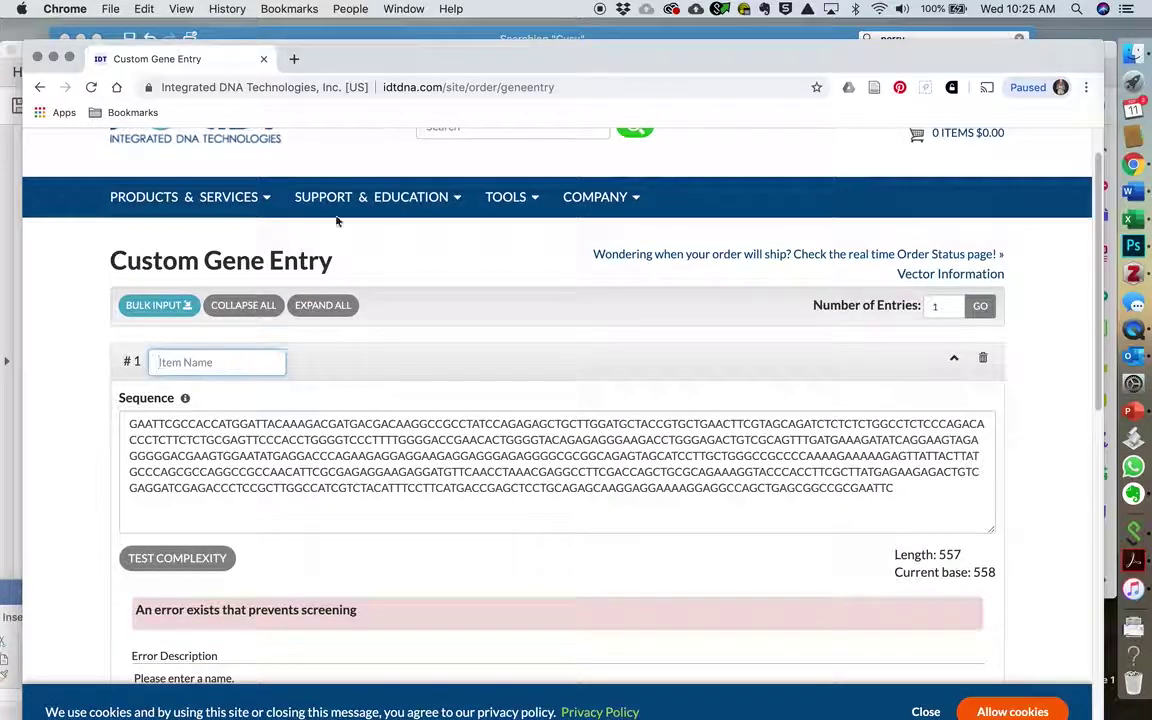
{"action": "mouse_move", "coordinate": [415, 62]}
{"action": "left_mouse_down"}
{"action": "mouse_move", "coordinate": [415, 361]}
{"action": "mouse_move", "coordinate": [451, 477]}
{"action": "mouse_move", "coordinate": [446, 199]}
{"action": "mouse_move", "coordinate": [427, 76]}
{"action": "left_mouse_up"}
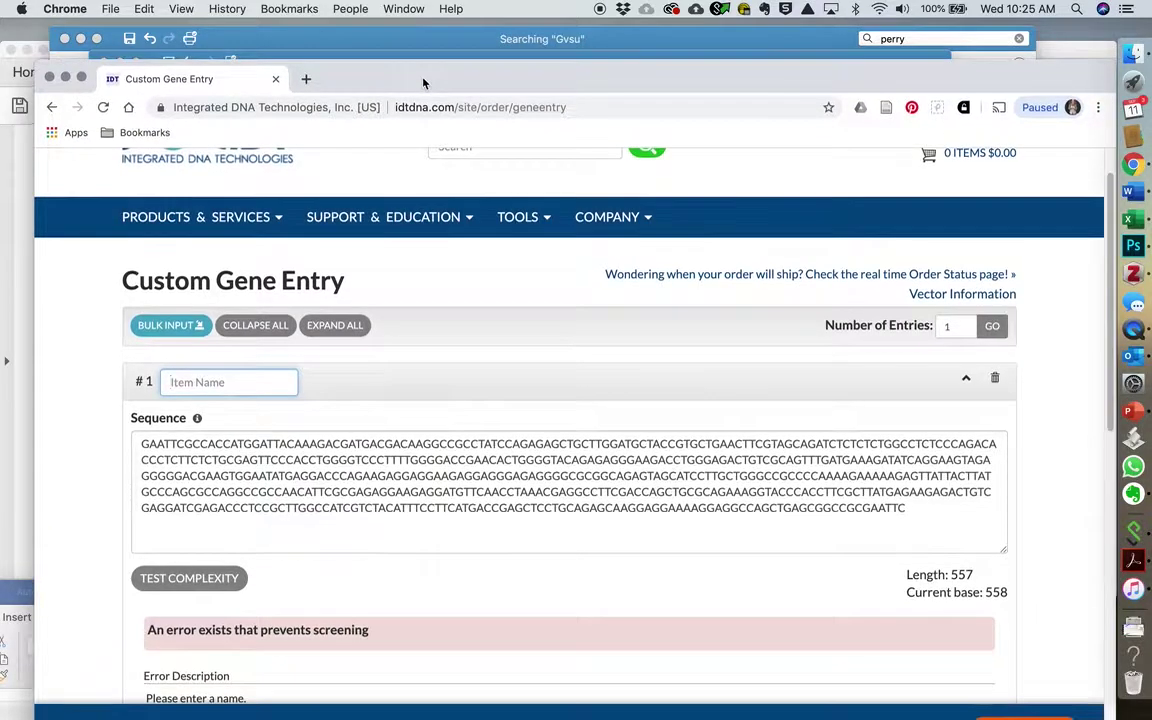
{"action": "left_click", "coordinate": [1133, 193]}
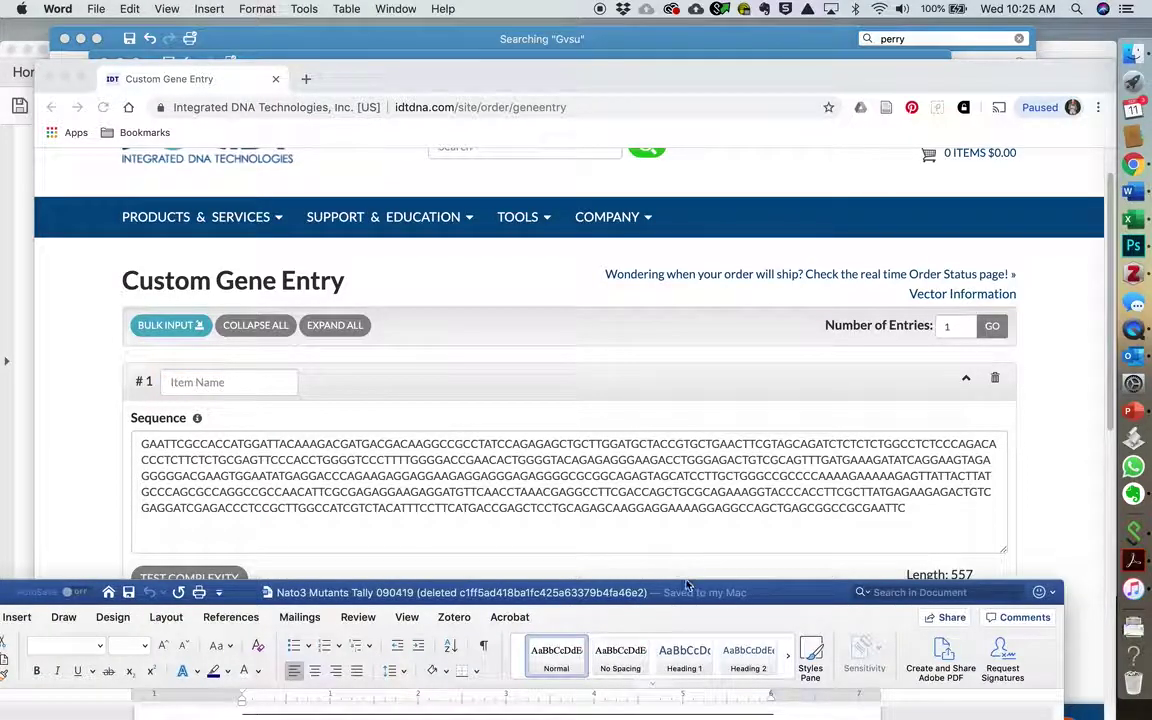
Step: Copy the '(N-termFlag WT Nato3 mouse)' label from Word and focus the IDT Item Name field
{"action": "left_click_drag", "start_coordinate": [686, 585], "coordinate": [703, 165]}
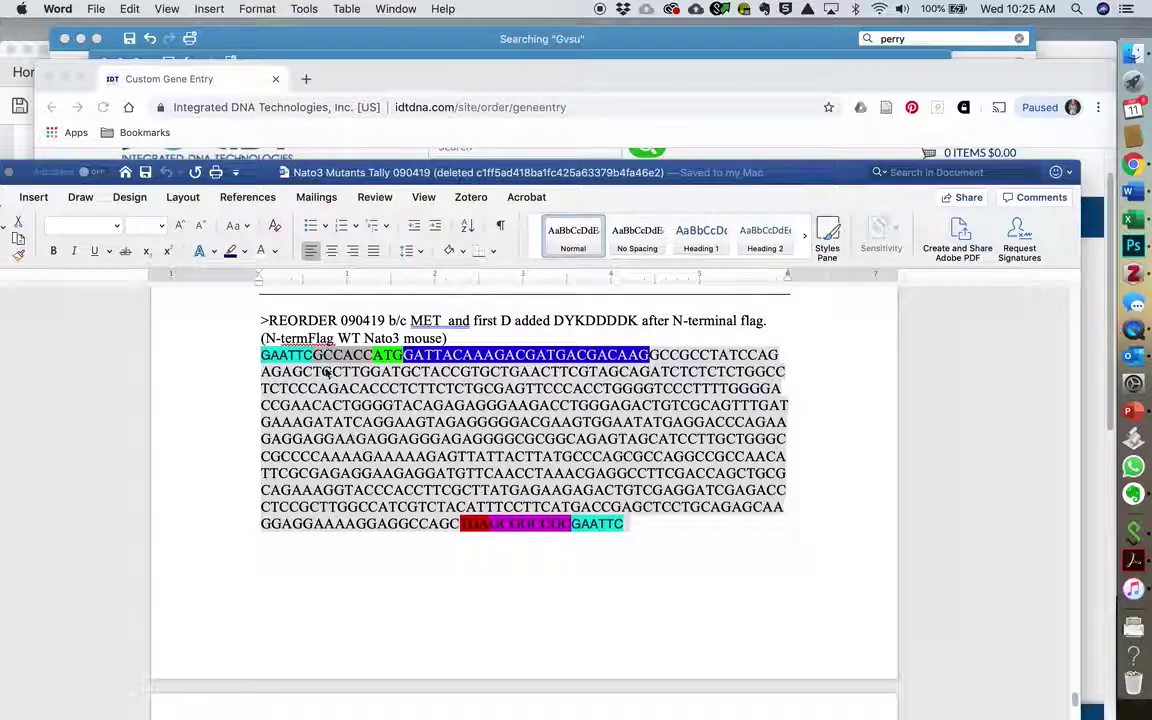
{"action": "left_click", "coordinate": [343, 337]}
{"action": "left_click_drag", "start_coordinate": [347, 336], "coordinate": [442, 337]}
{"action": "key", "text": "super+c"}
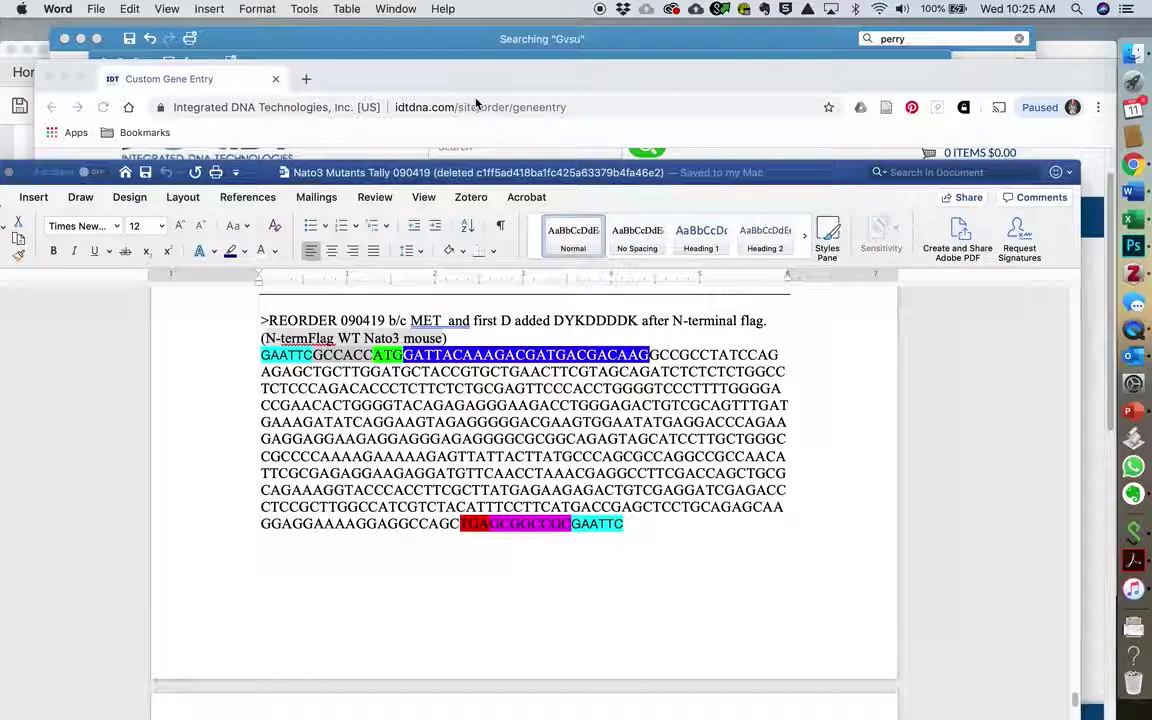
{"action": "left_click", "coordinate": [398, 76]}
{"action": "left_click", "coordinate": [217, 382]}
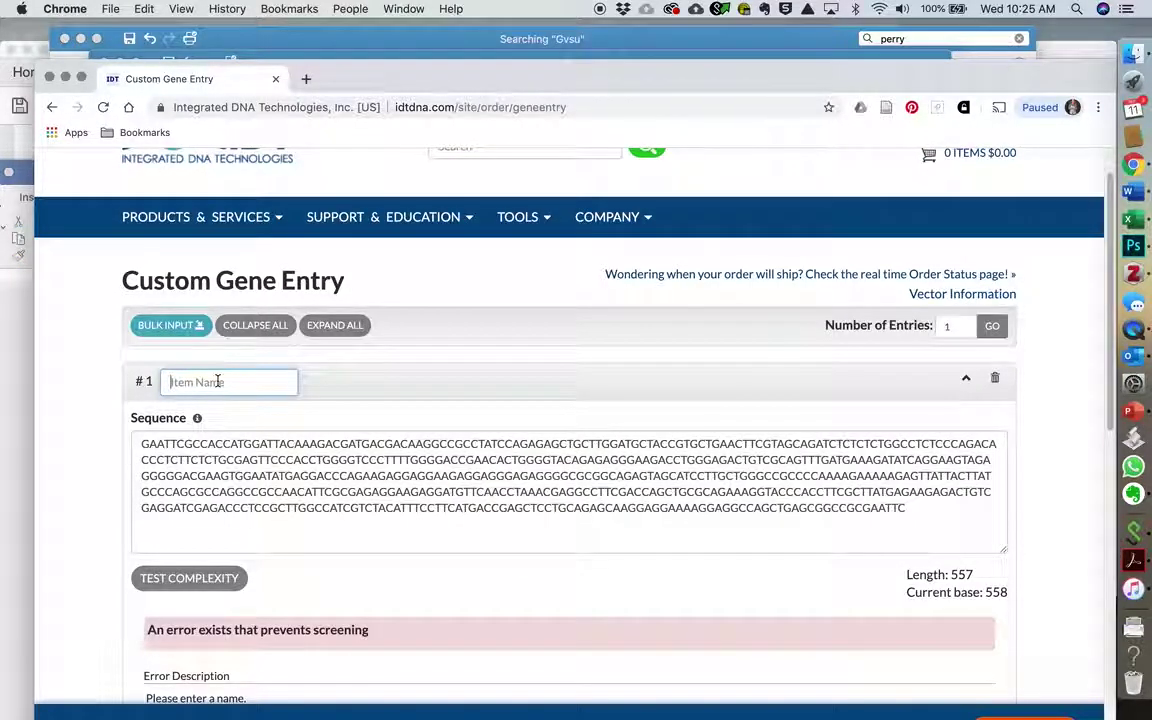
Step: Paste the copied label into Item Name and edit it to read 'N-Flag WT mN3 9_19'
{"action": "key", "text": "super+v"}
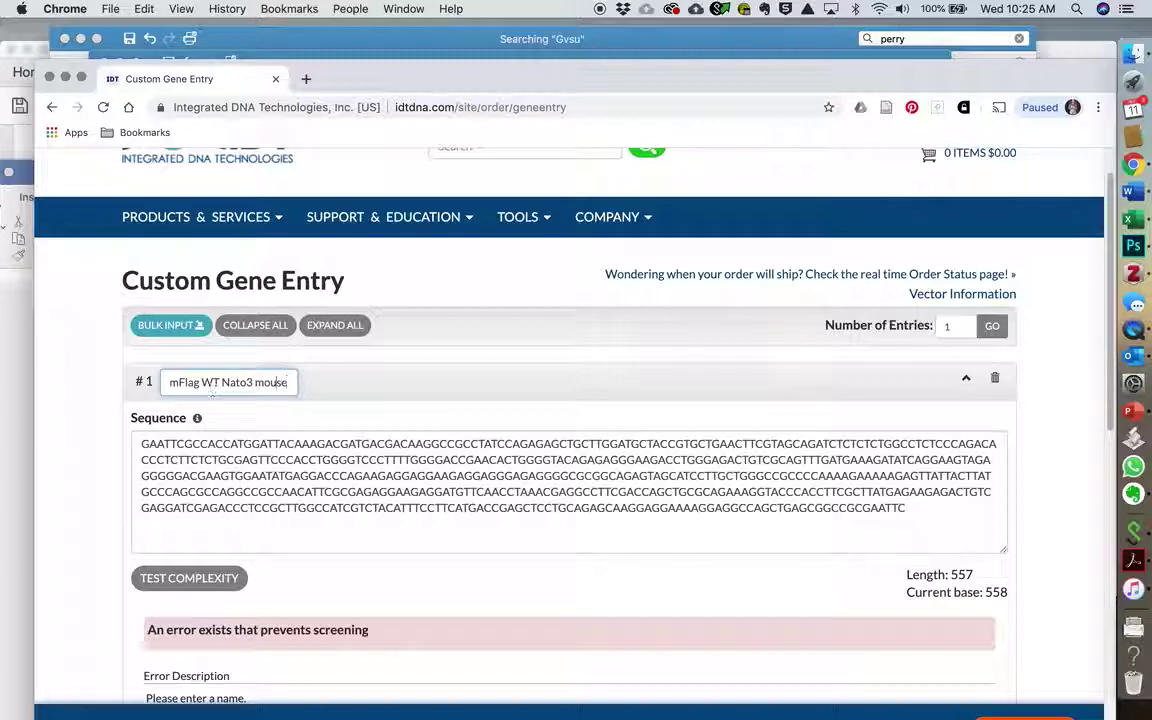
{"action": "left_click", "coordinate": [171, 382]}
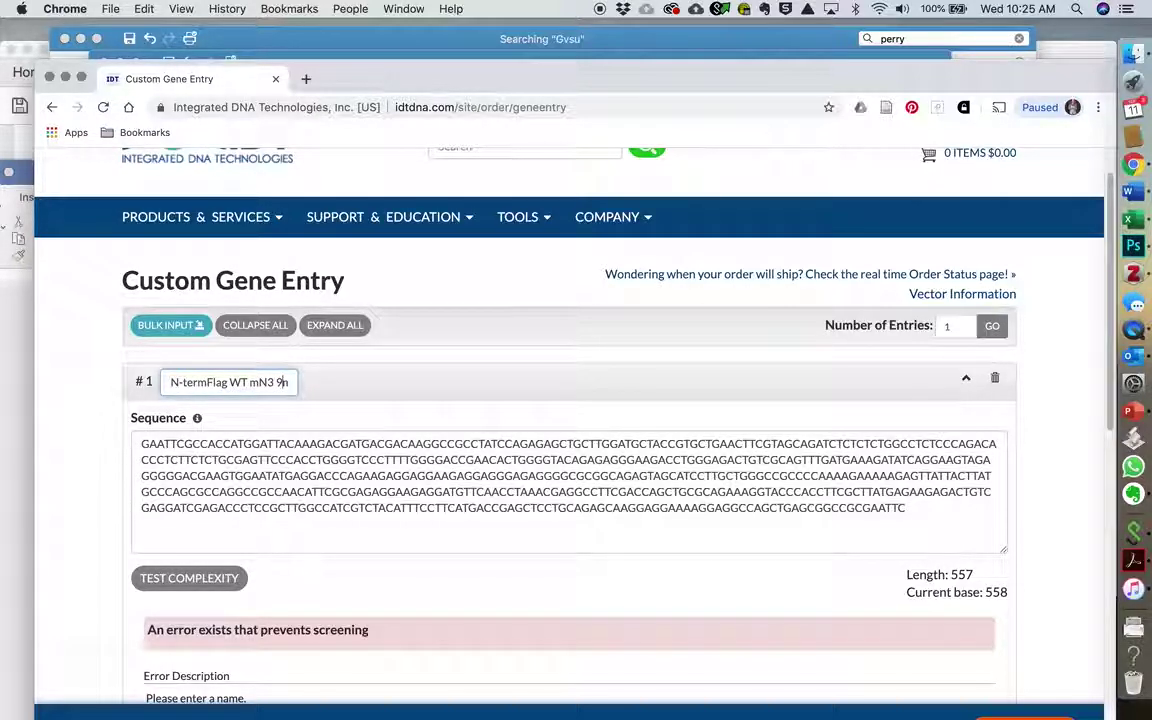
{"action": "type", "text": "19"}
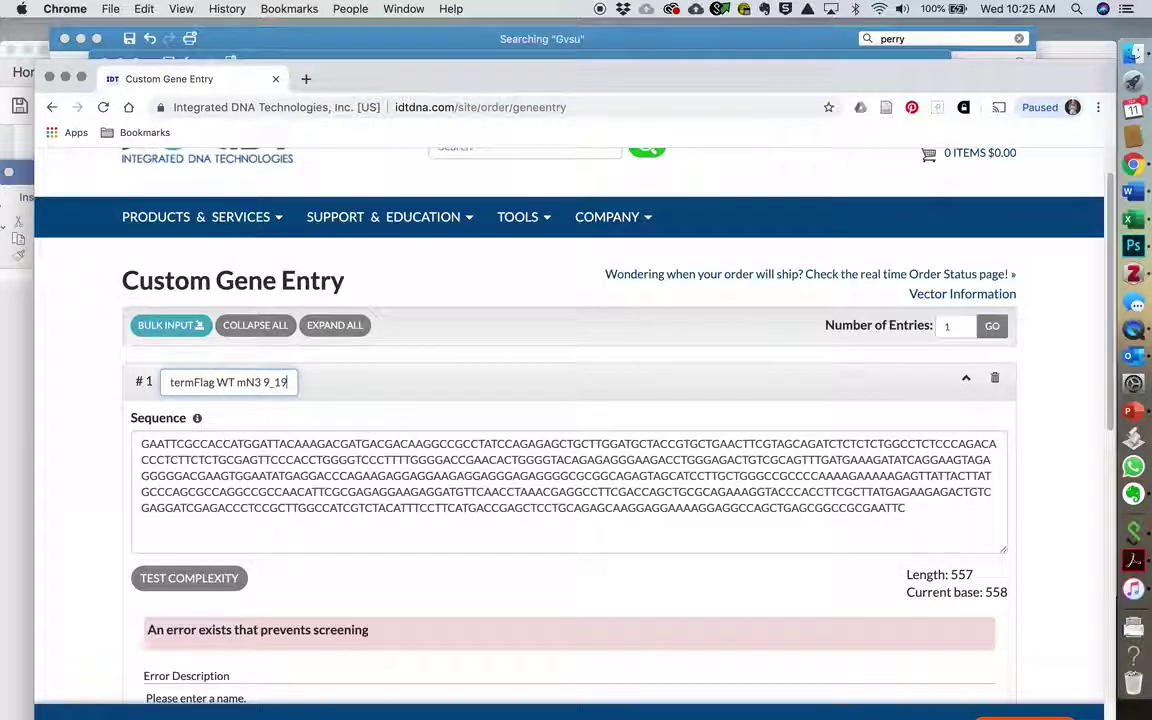
{"action": "left_click", "coordinate": [193, 385]}
{"action": "key", "text": "BackSpace"}
{"action": "key", "text": "BackSpace"}
{"action": "key", "text": "BackSpace"}
{"action": "key", "text": "BackSpace"}
{"action": "type", "text": "N-t"}
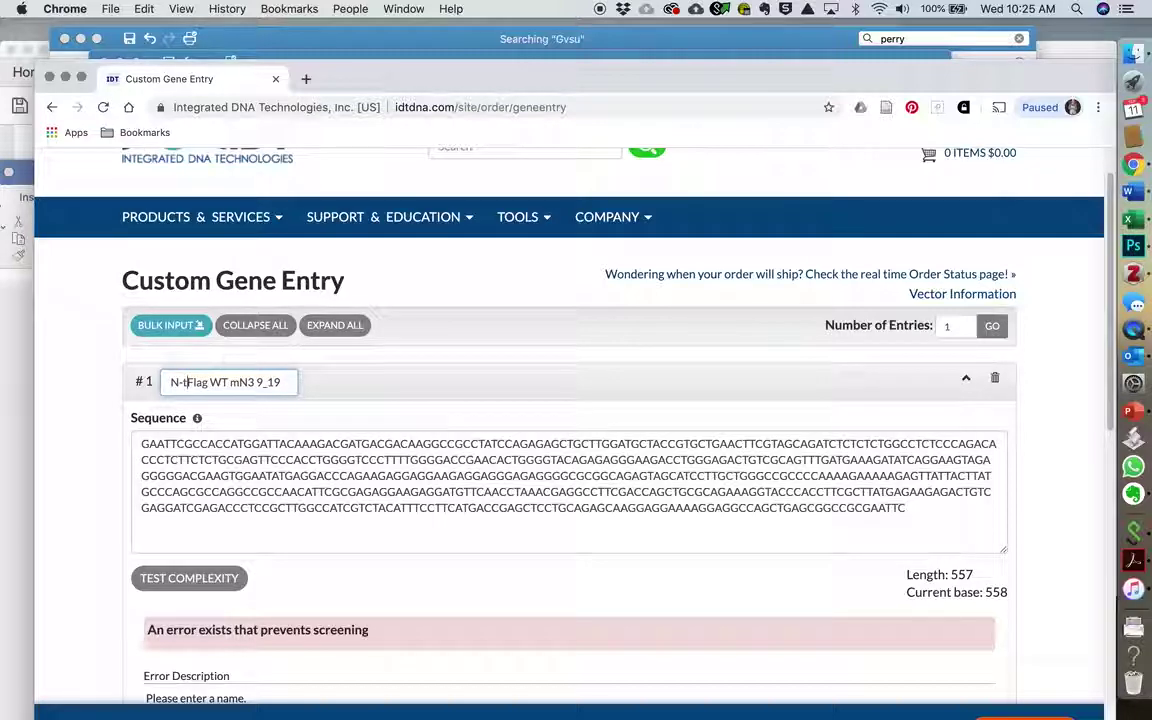
{"action": "left_click", "coordinate": [206, 384]}
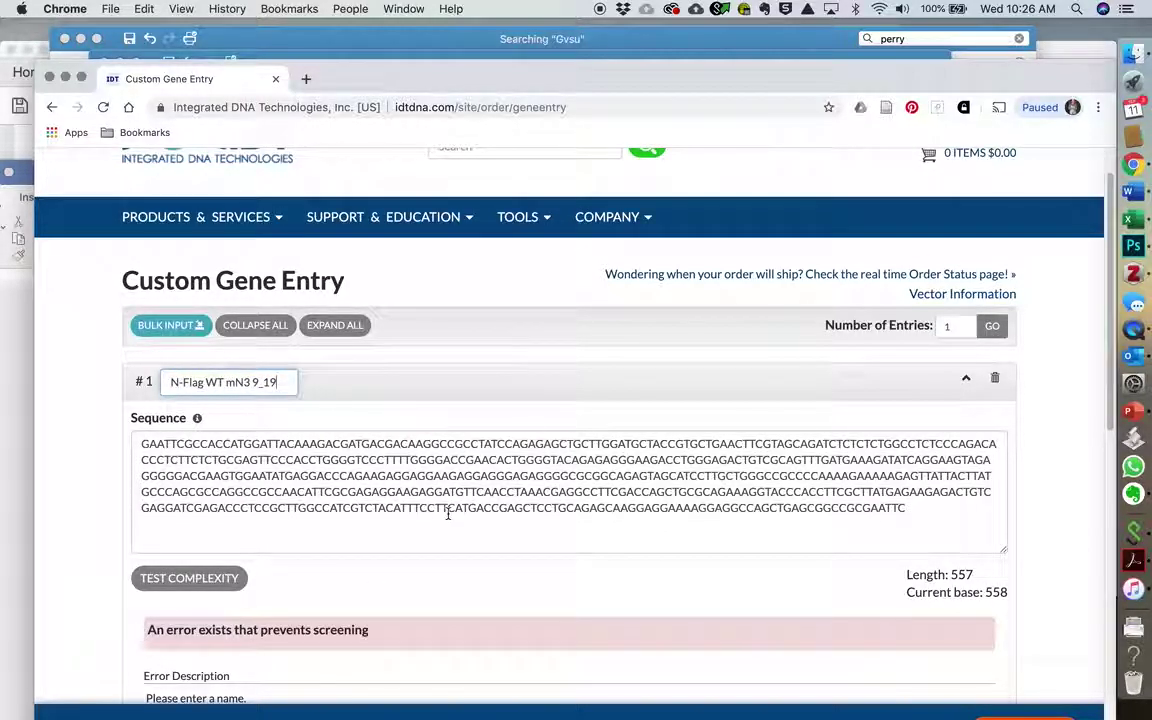
{"action": "scroll", "coordinate": [449, 505], "scroll_direction": "down", "scroll_amount": 4}
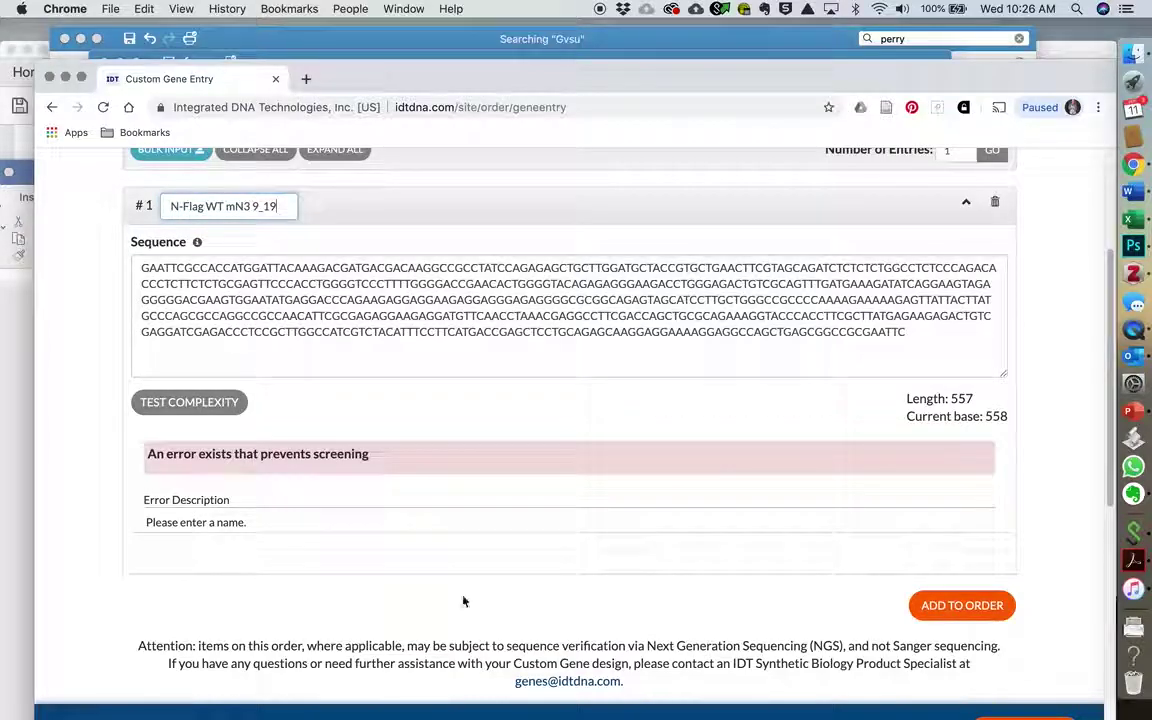
Step: Add the gene to the order, choose IDT Vector Ampicillin Blunt, and continue
{"action": "left_click", "coordinate": [968, 605]}
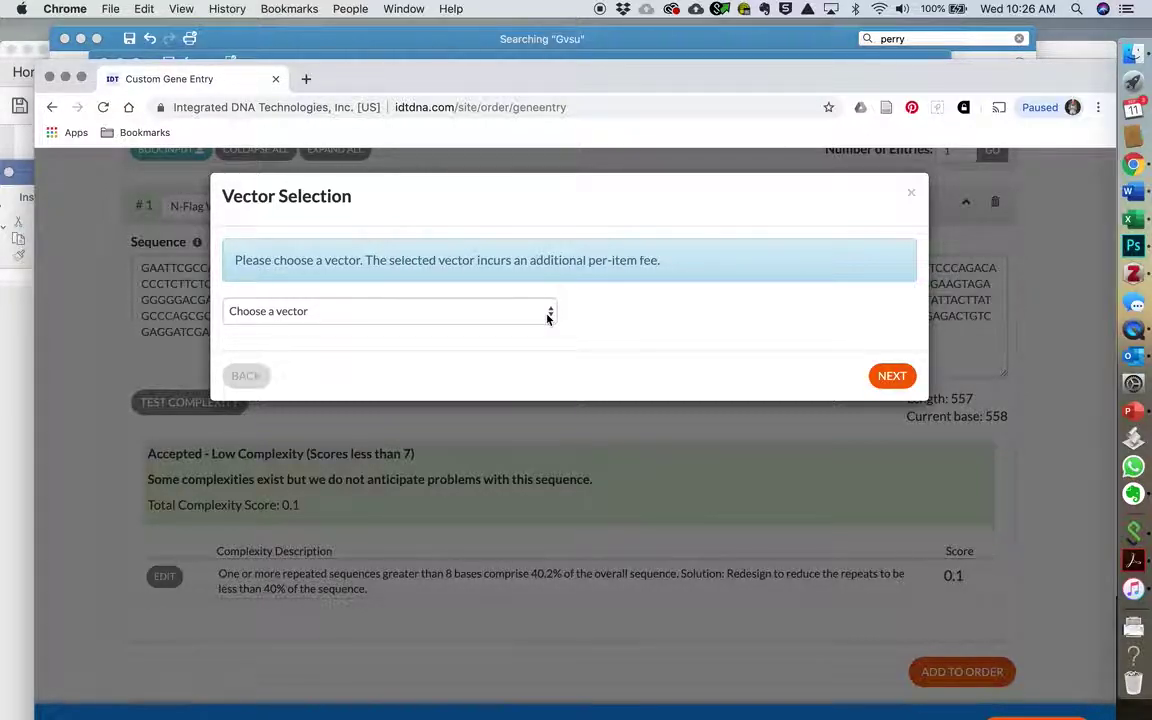
{"action": "left_click", "coordinate": [548, 314]}
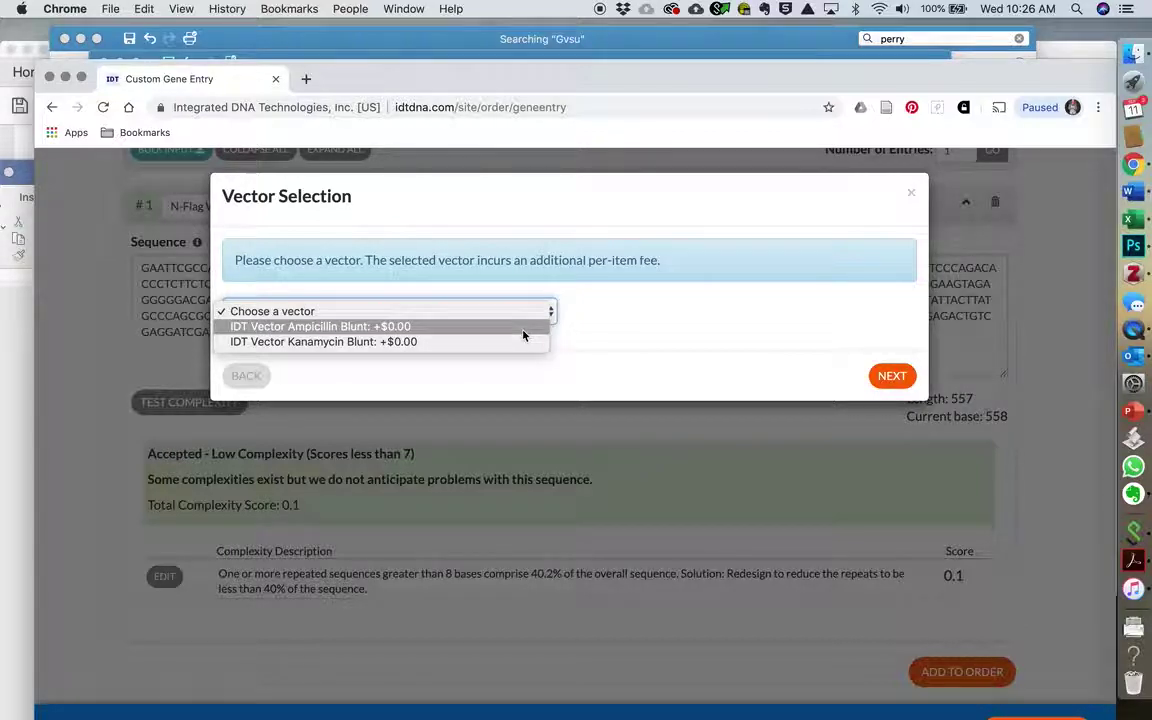
{"action": "left_click", "coordinate": [374, 329]}
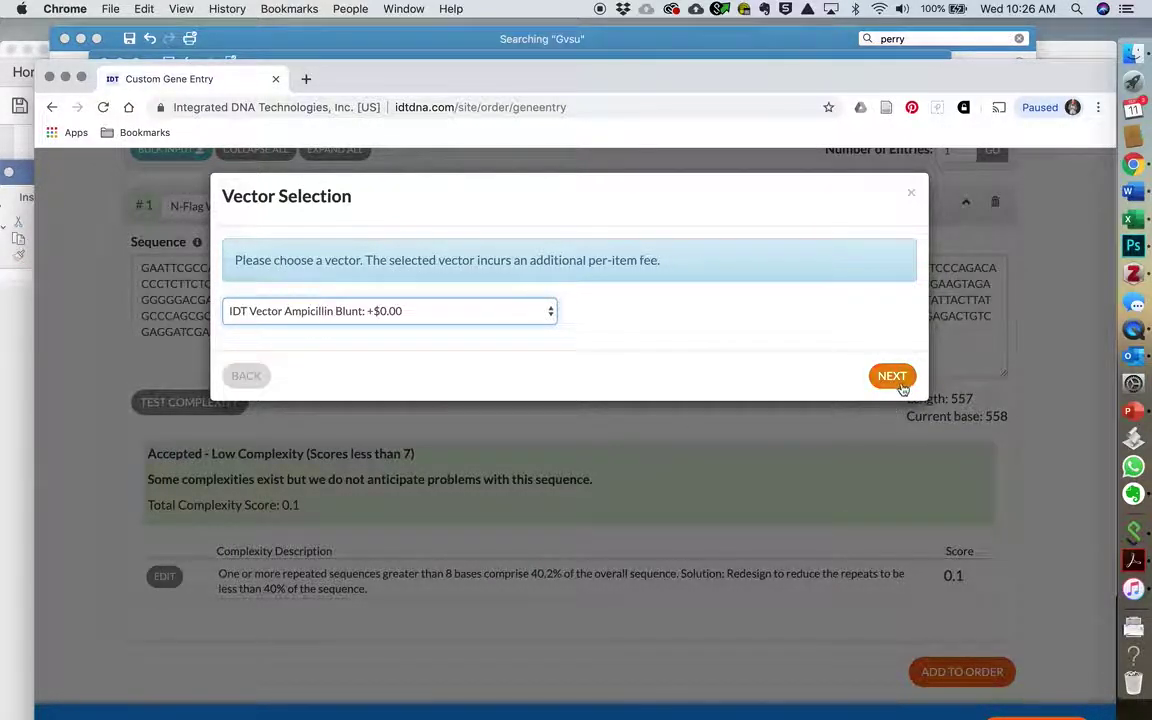
{"action": "left_click", "coordinate": [893, 377]}
Step: Answer No to the toxin, pathogen origin and replication biohazard questions
{"action": "scroll", "coordinate": [691, 527], "scroll_direction": "down", "scroll_amount": 3}
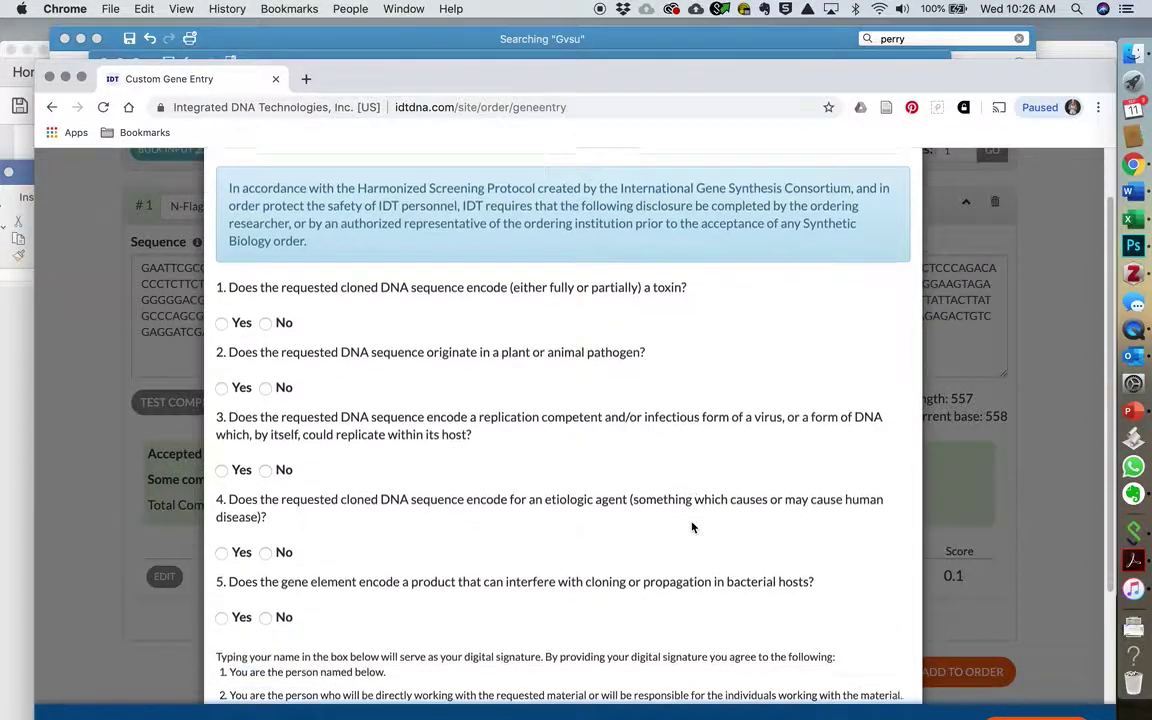
{"action": "left_click", "coordinate": [266, 310]}
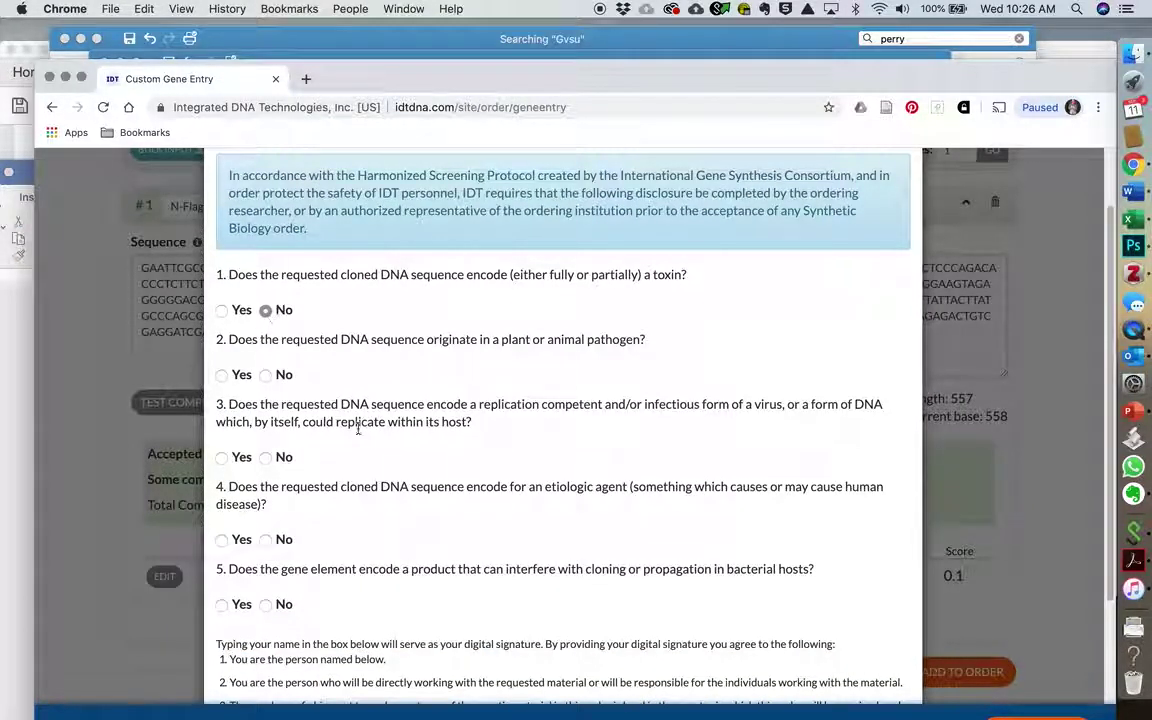
{"action": "scroll", "coordinate": [404, 464], "scroll_direction": "down", "scroll_amount": 3}
{"action": "left_click", "coordinate": [265, 292]}
{"action": "scroll", "coordinate": [292, 385], "scroll_direction": "down", "scroll_amount": 3}
{"action": "left_click", "coordinate": [266, 266]}
{"action": "scroll", "coordinate": [502, 413], "scroll_direction": "down", "scroll_amount": 2}
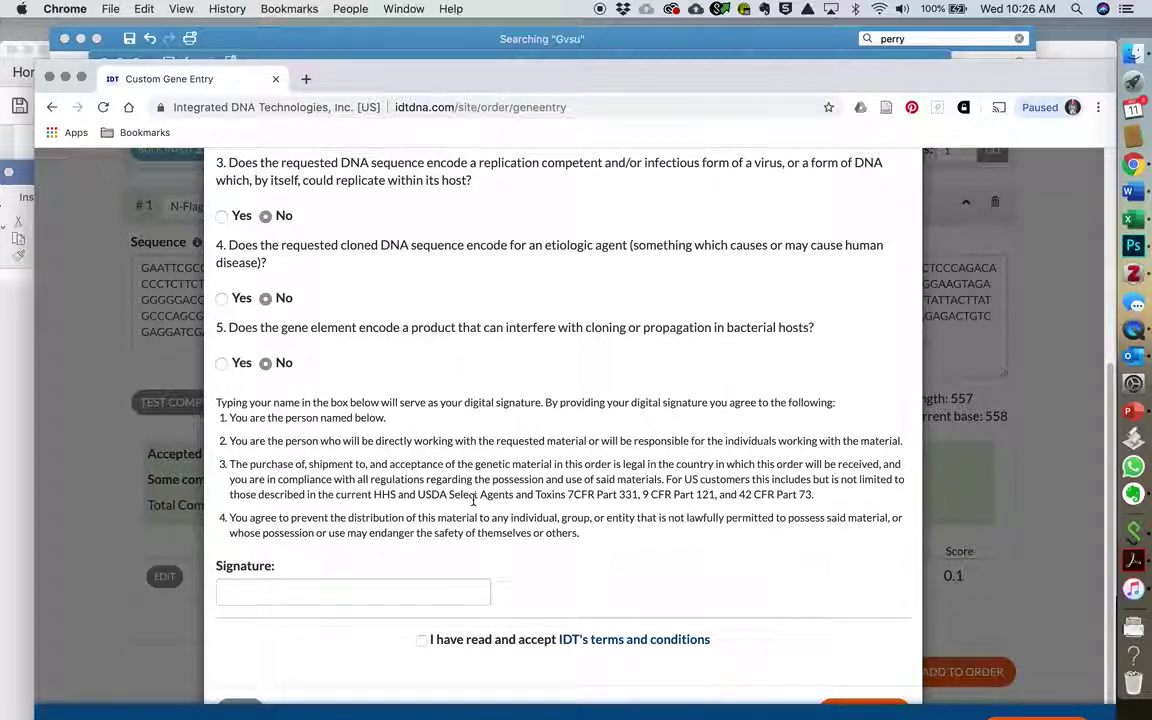
Step: Sign the disclosure with the user's full name and accept IDT's terms and conditions
{"action": "left_click", "coordinate": [335, 597]}
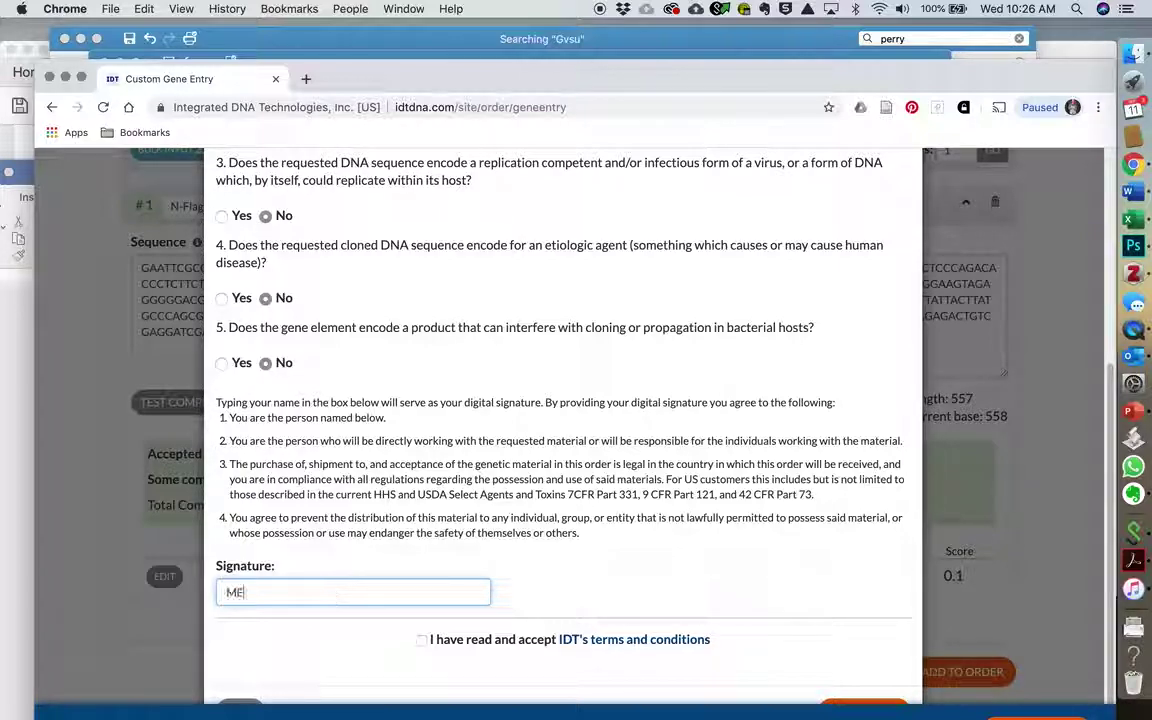
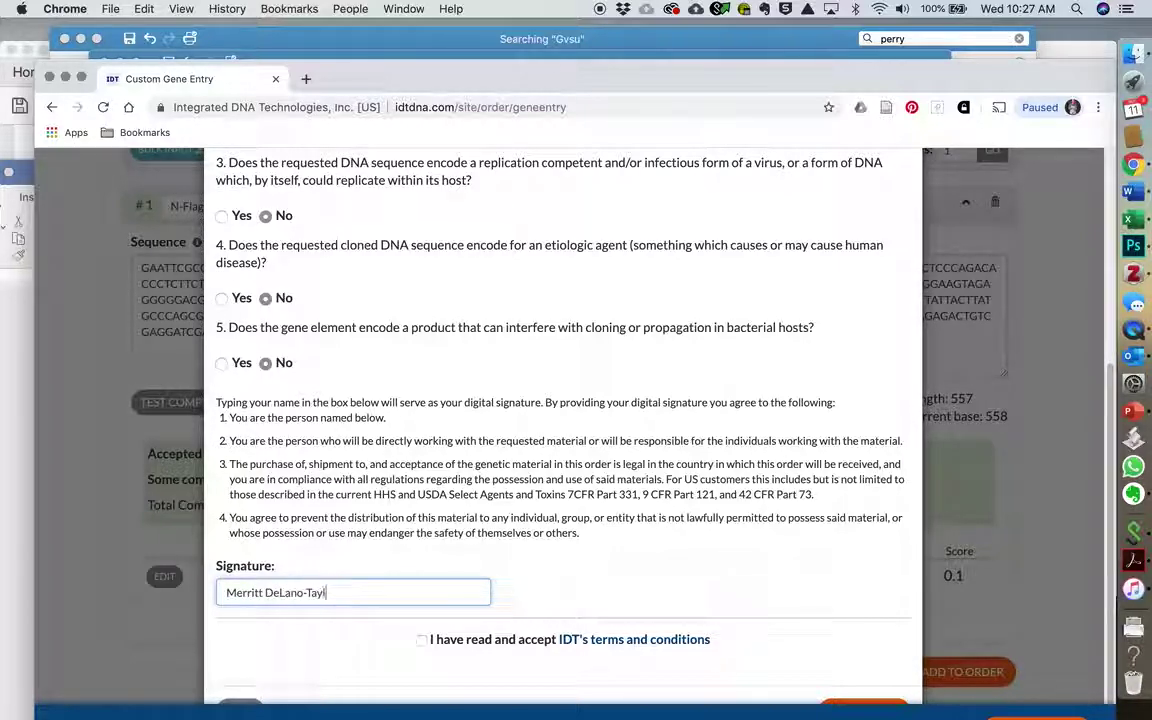
{"action": "left_click", "coordinate": [422, 640]}
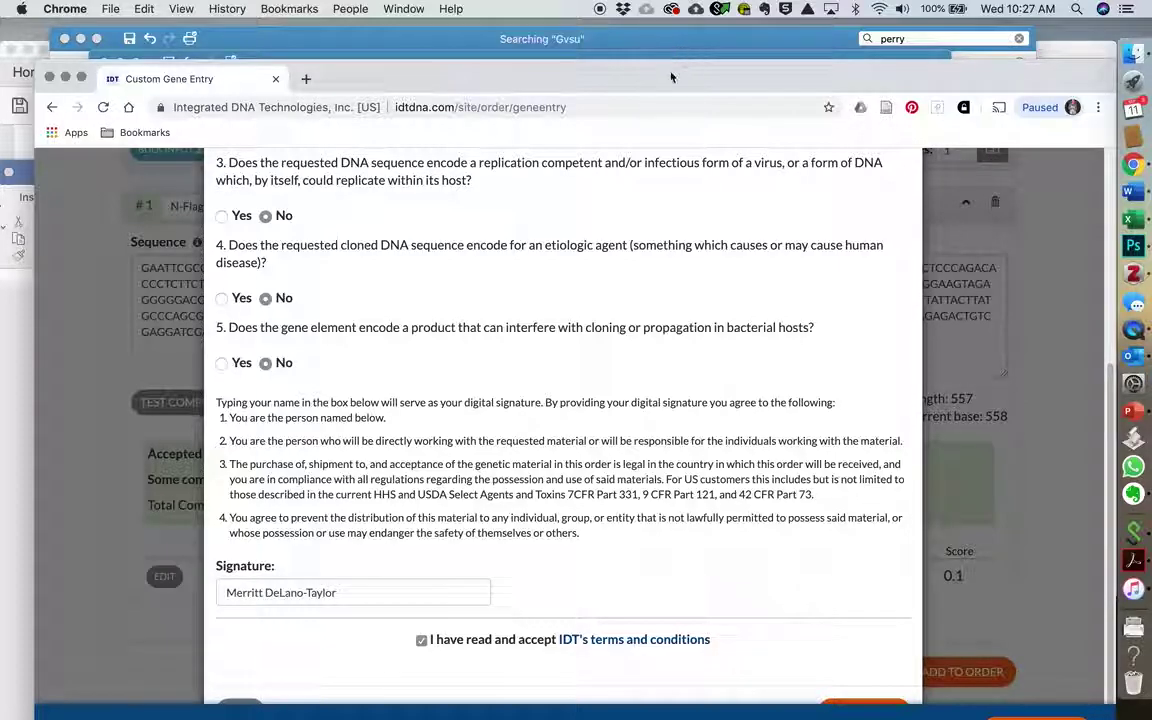
Step: Dismiss the cookie notice and add the gene to the cart
{"action": "left_click_drag", "start_coordinate": [660, 92], "coordinate": [662, 54]}
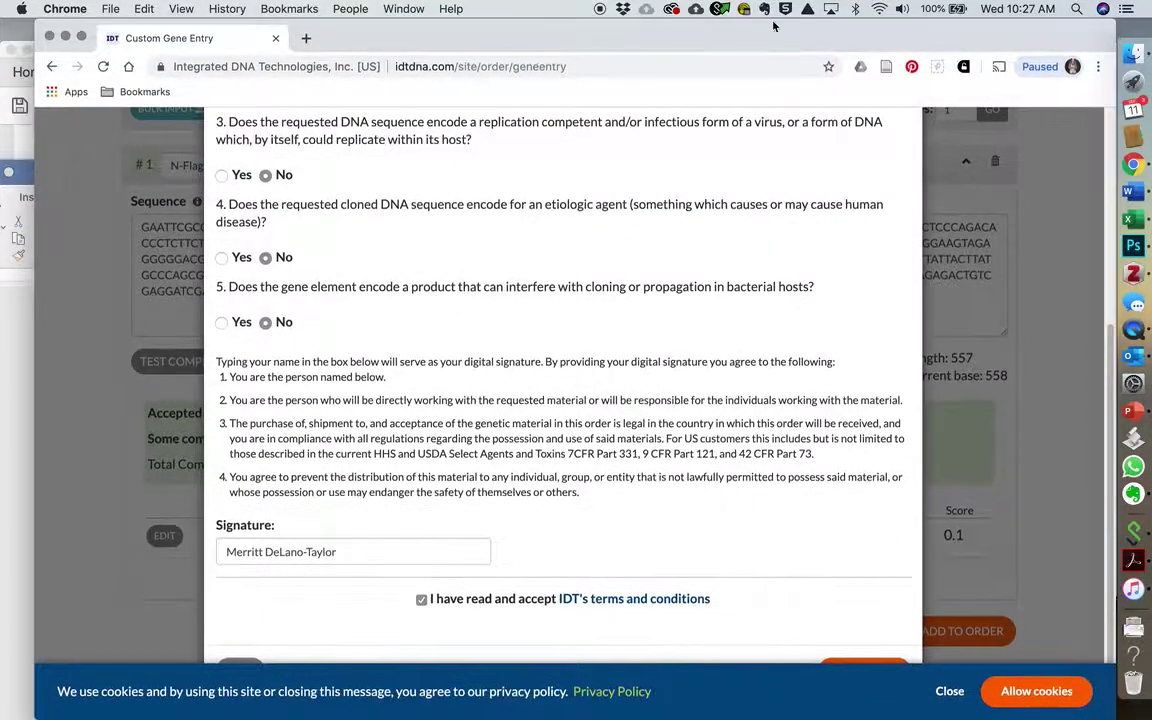
{"action": "left_click_drag", "start_coordinate": [708, 40], "coordinate": [674, 38]}
{"action": "left_click_drag", "start_coordinate": [745, 19], "coordinate": [748, 16]}
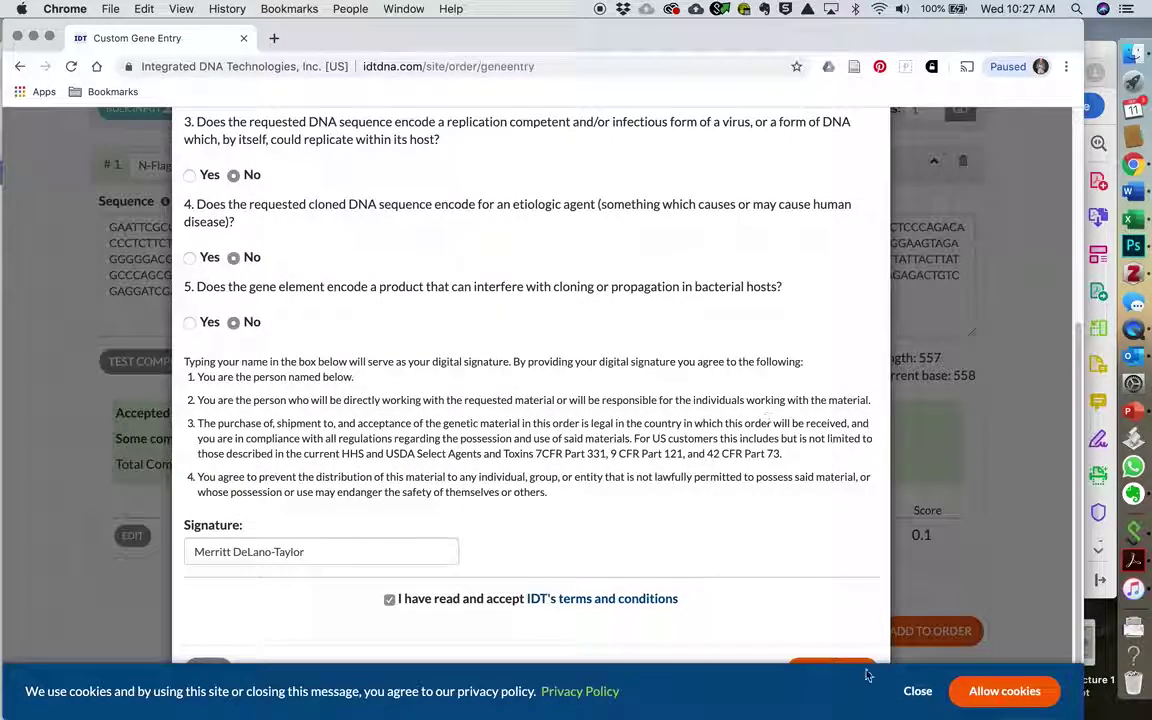
{"action": "left_click", "coordinate": [968, 692]}
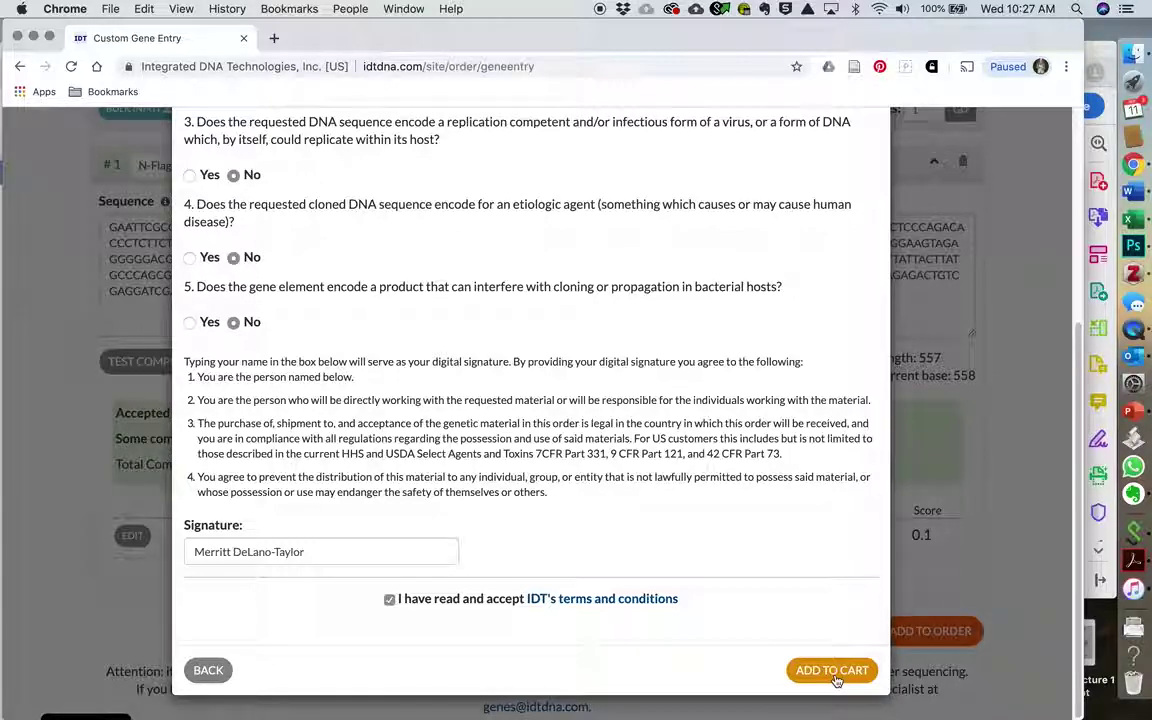
{"action": "left_click", "coordinate": [834, 674]}
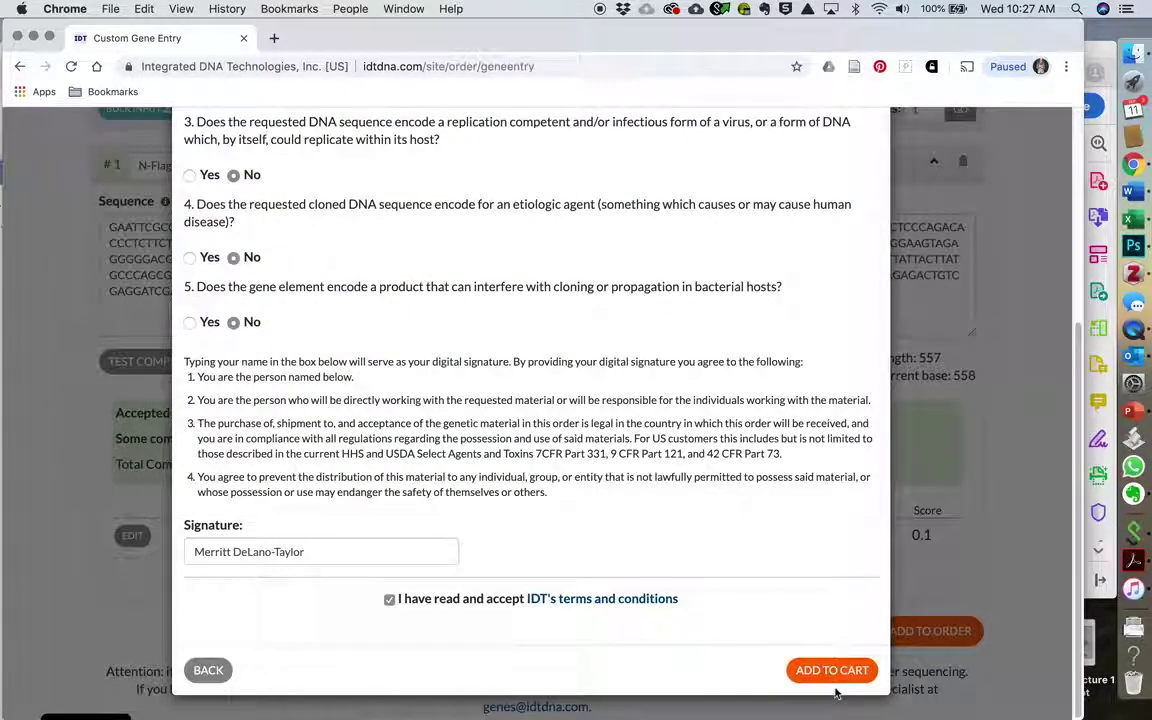
{"action": "left_click", "coordinate": [822, 675]}
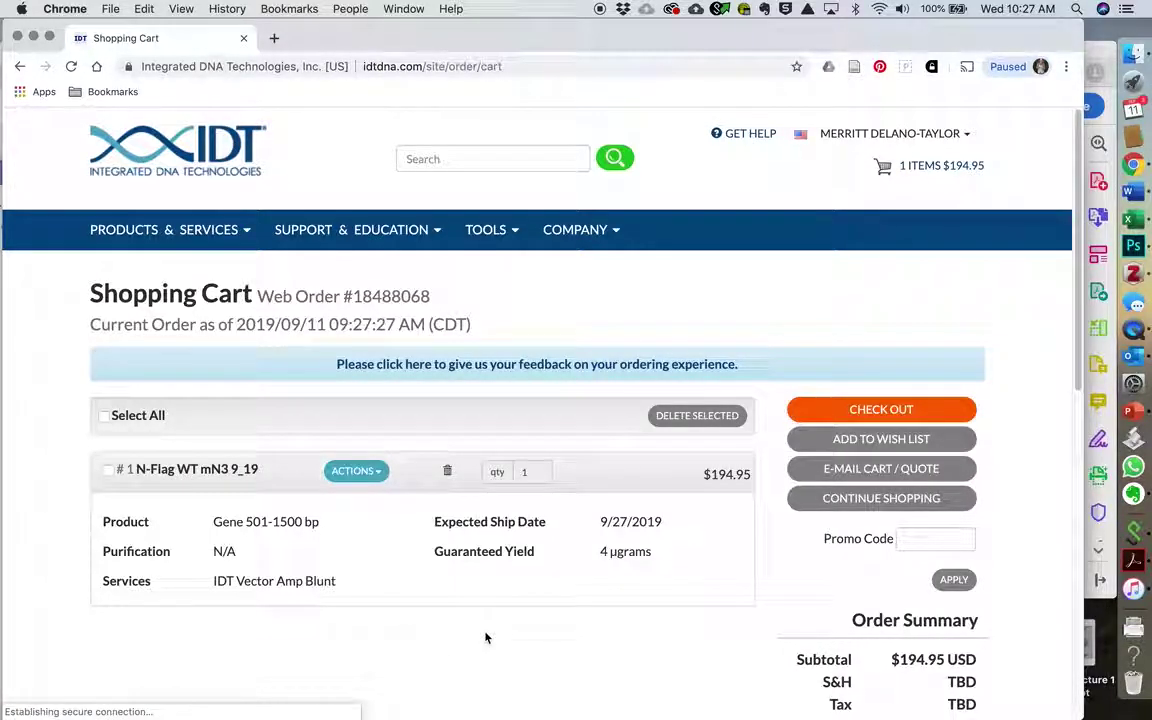
Step: Scroll through the cart to check the $194.95 item and the order summary
{"action": "scroll", "coordinate": [600, 627], "scroll_direction": "down", "scroll_amount": 4}
{"action": "scroll", "coordinate": [600, 627], "scroll_direction": "up", "scroll_amount": 4}
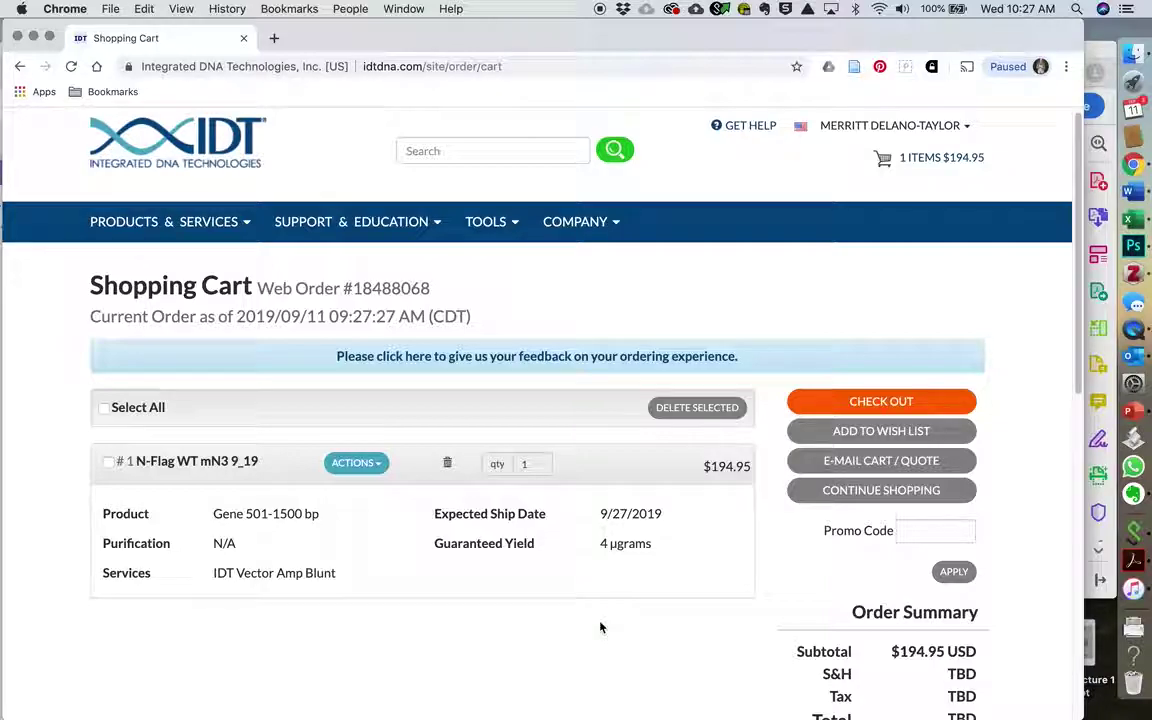
{"action": "scroll", "coordinate": [600, 627], "scroll_direction": "down", "scroll_amount": 4}
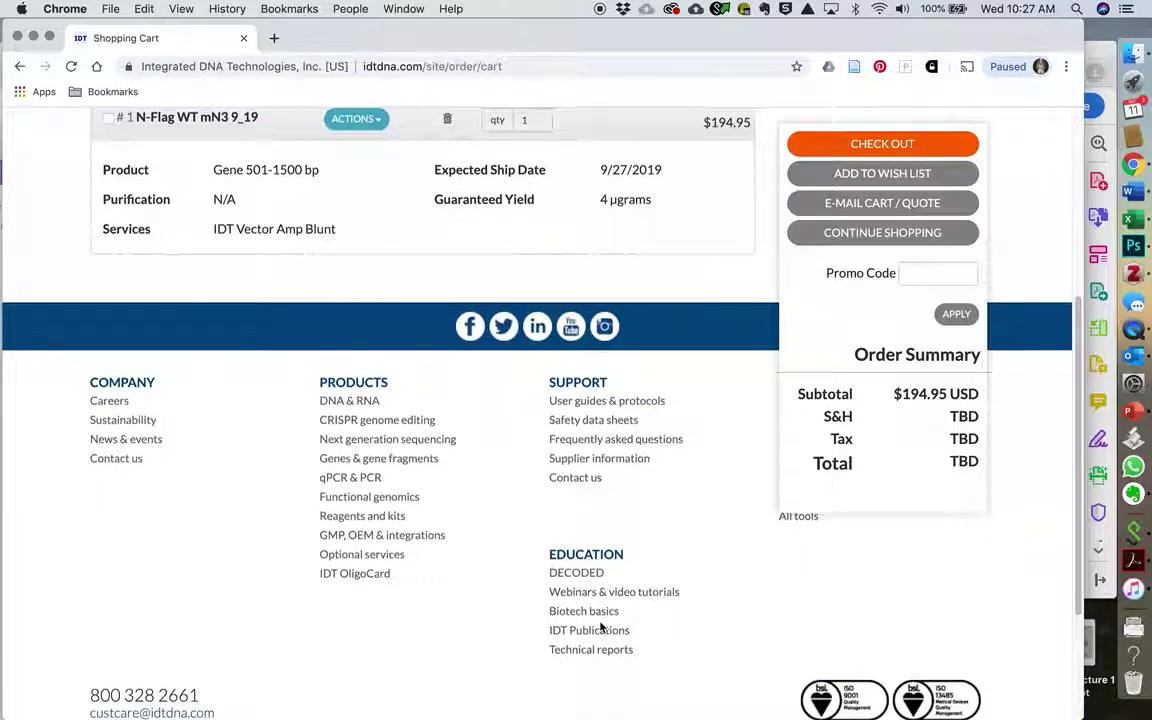
{"action": "scroll", "coordinate": [600, 627], "scroll_direction": "up", "scroll_amount": 4}
{"action": "scroll", "coordinate": [600, 627], "scroll_direction": "down", "scroll_amount": 1}
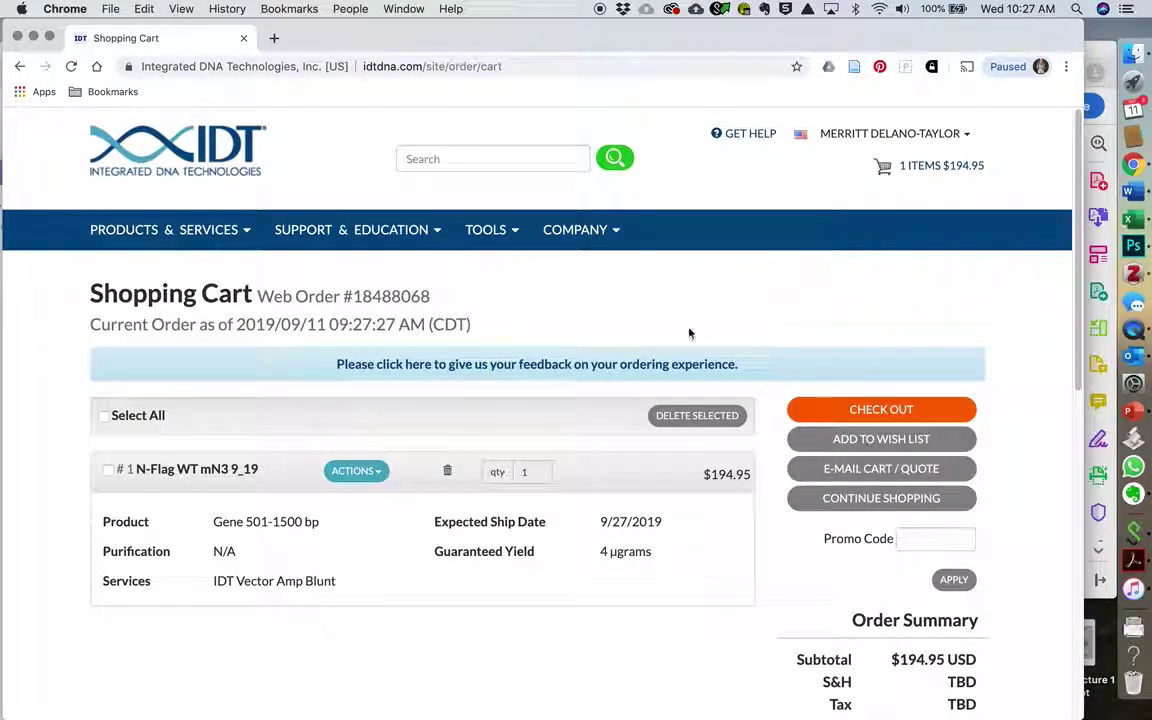